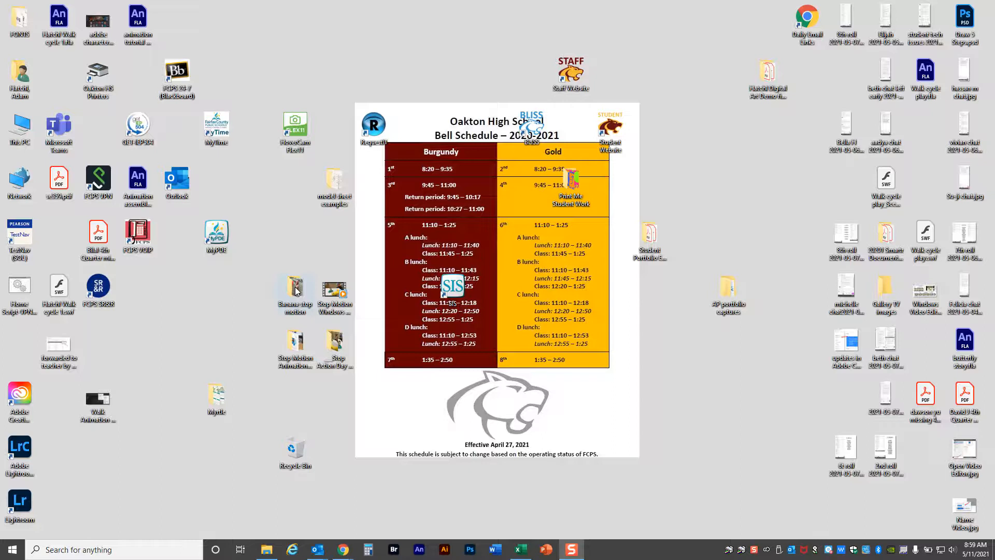
Search the computer for "video" and open the Video Editor app.
key(super)
text(video)
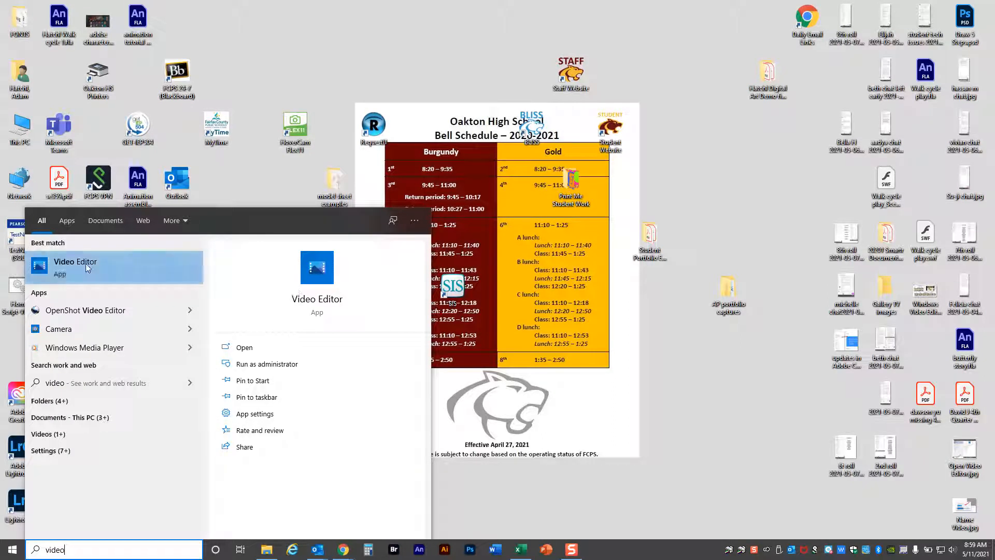
click(249, 352)
click(249, 352)
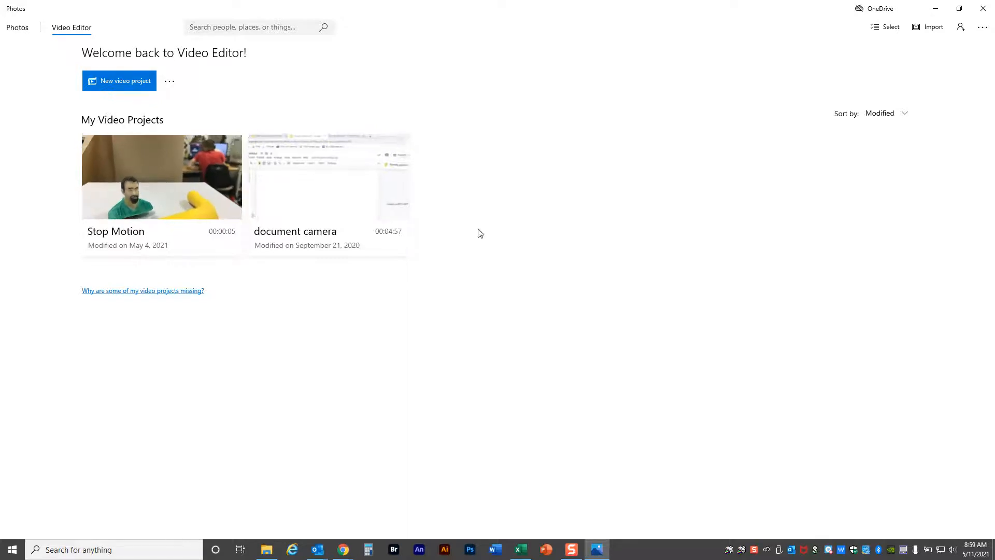
Create a new video project named "Video Test STAD 1".
click(118, 85)
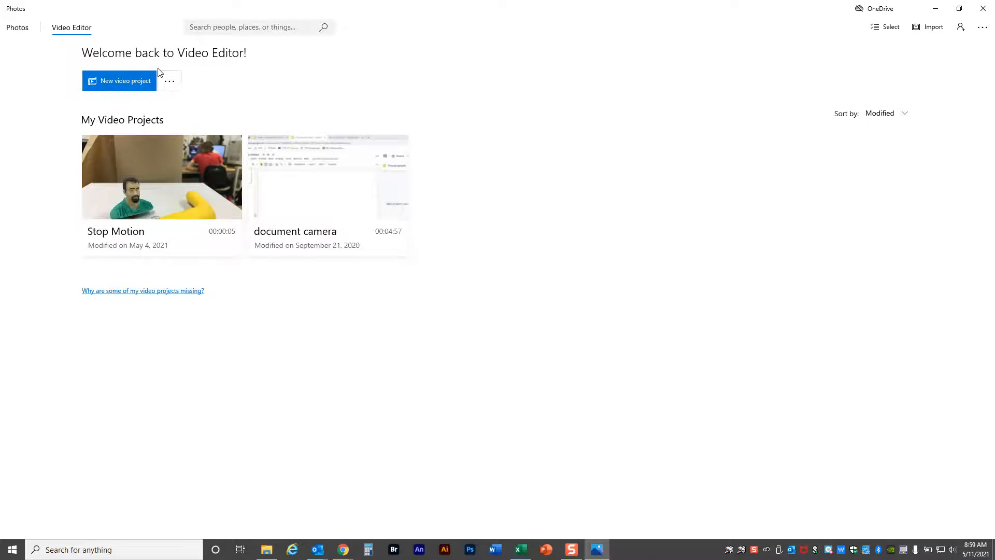
click(114, 90)
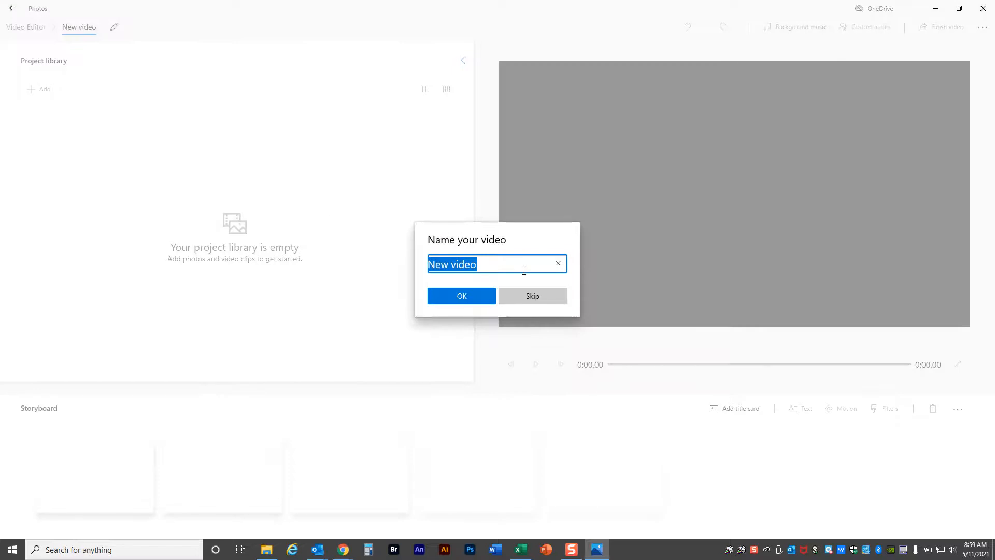
text(Video Tes)
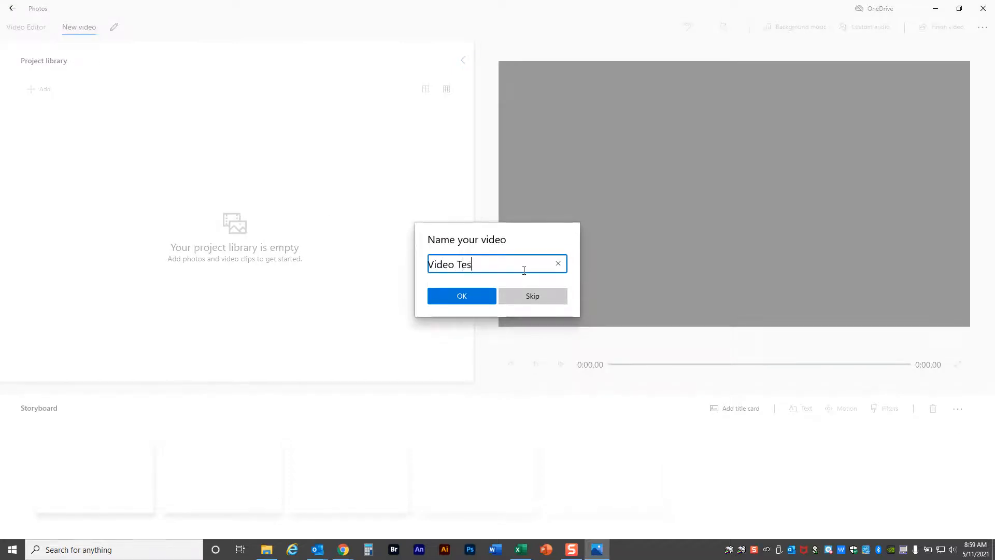
text(t STAD 1)
click(468, 300)
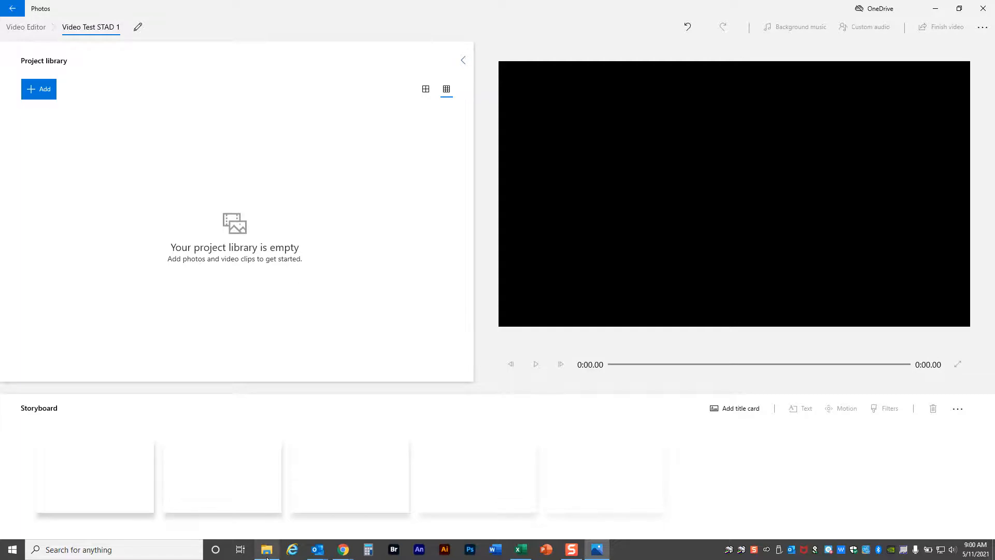
Minimize the video project, open the Banana stop motion folder from the desktop and maximize its window.
mouse_move(266, 557)
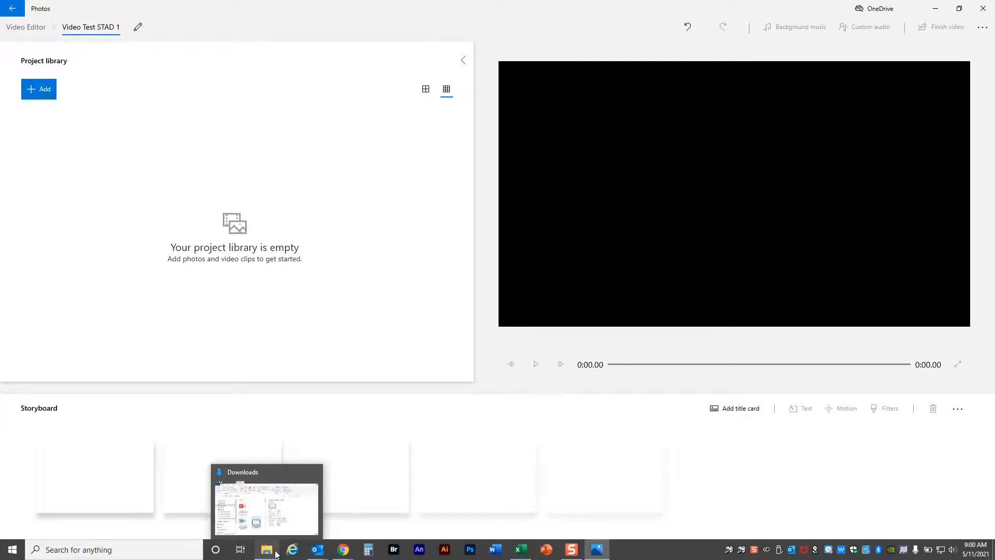
click(935, 9)
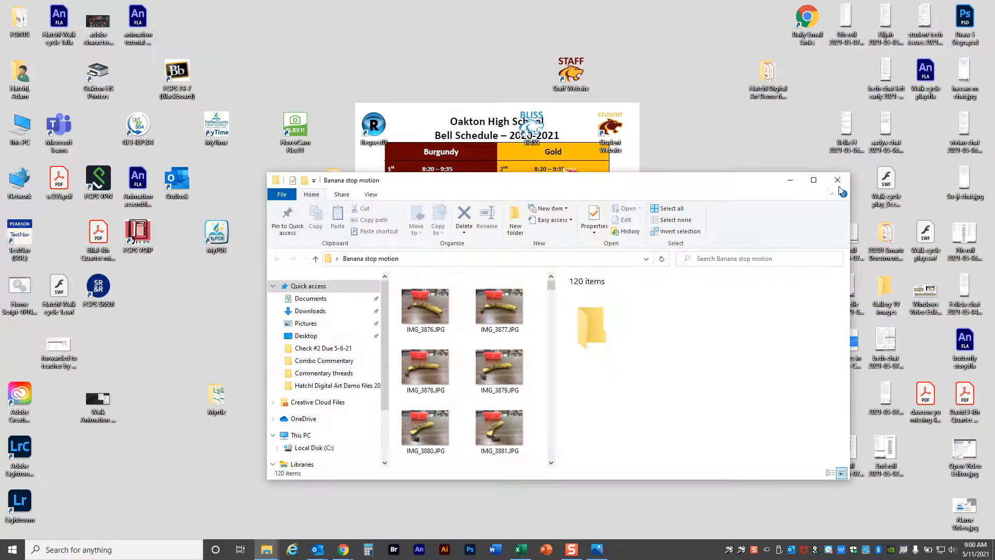
click(814, 174)
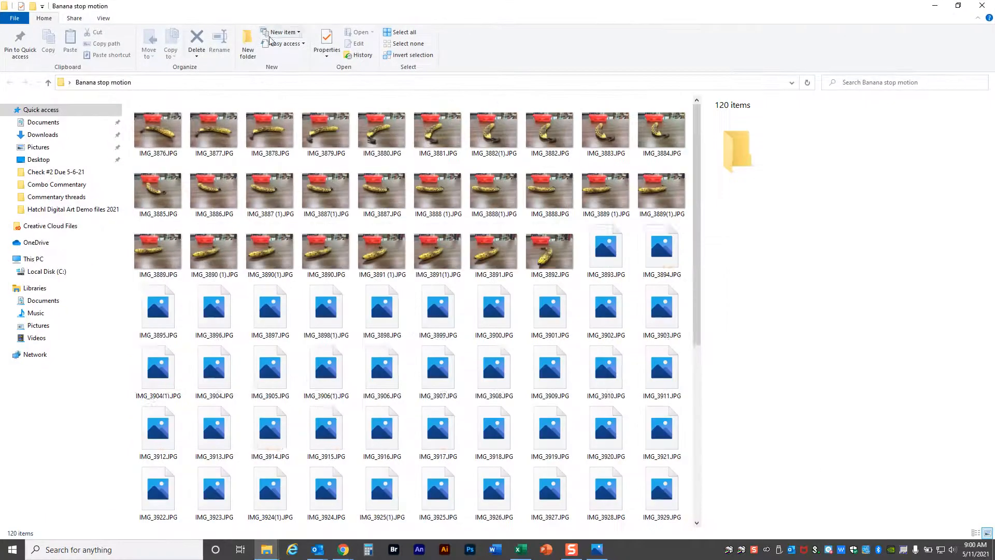
Select IMG_3876.JPG and turn on the preview pane for the folder.
click(166, 130)
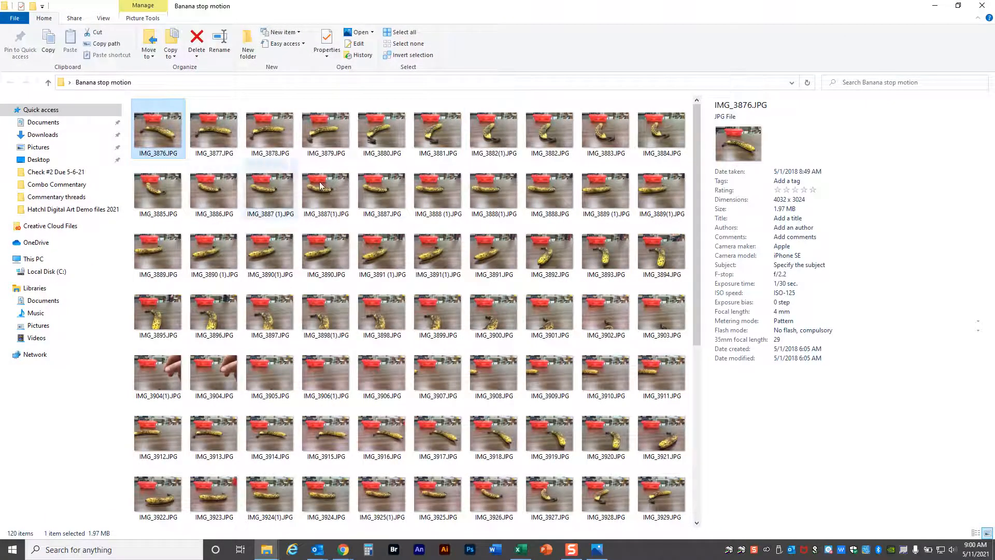
click(99, 19)
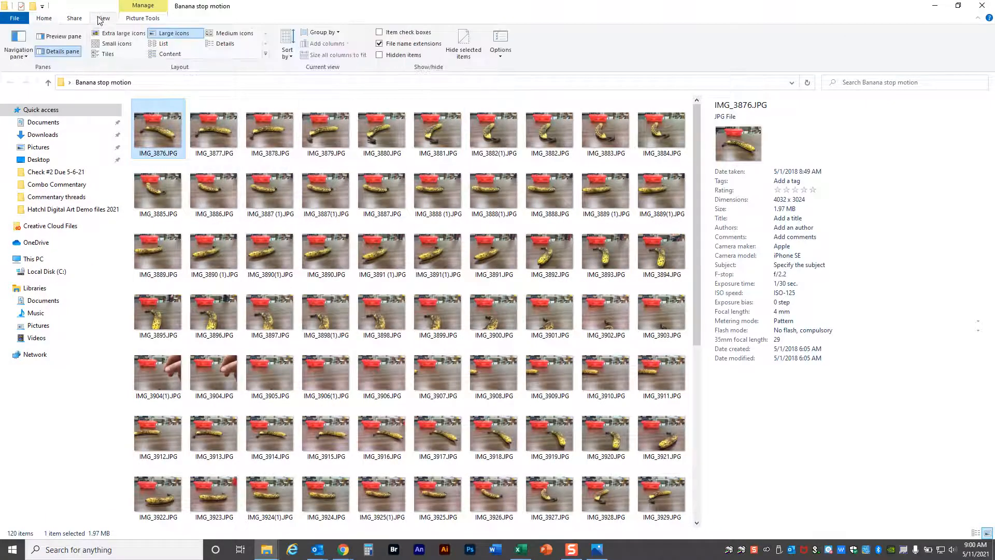
click(57, 37)
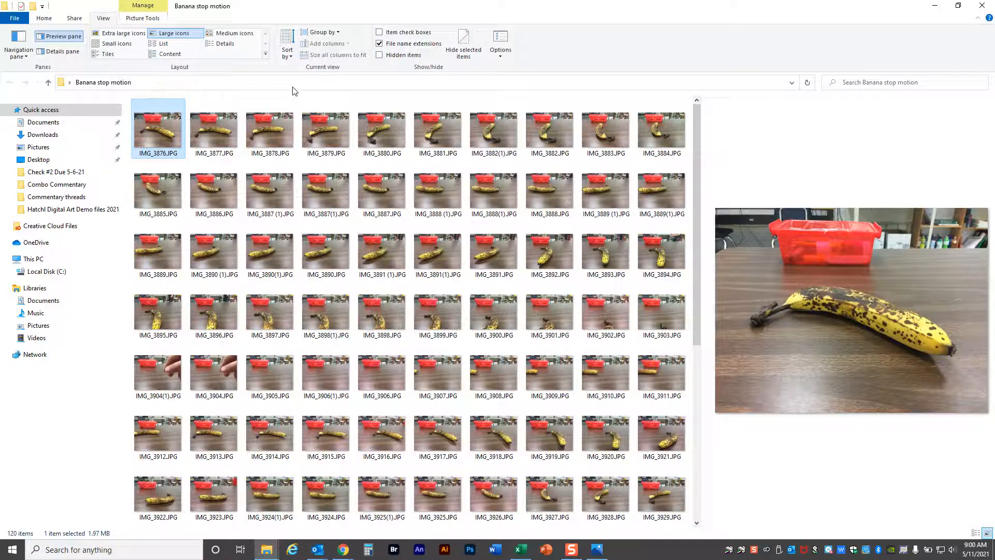
Go back and forth through the first banana photos in the preview to examine the frame-by-frame movement.
key(Right)
key(Right)
key(Right)
key(Right)
key(Left)
key(Left)
key(Left)
key(Left)
key(Right)
key(Right)
key(Right)
key(Right)
key(Right)
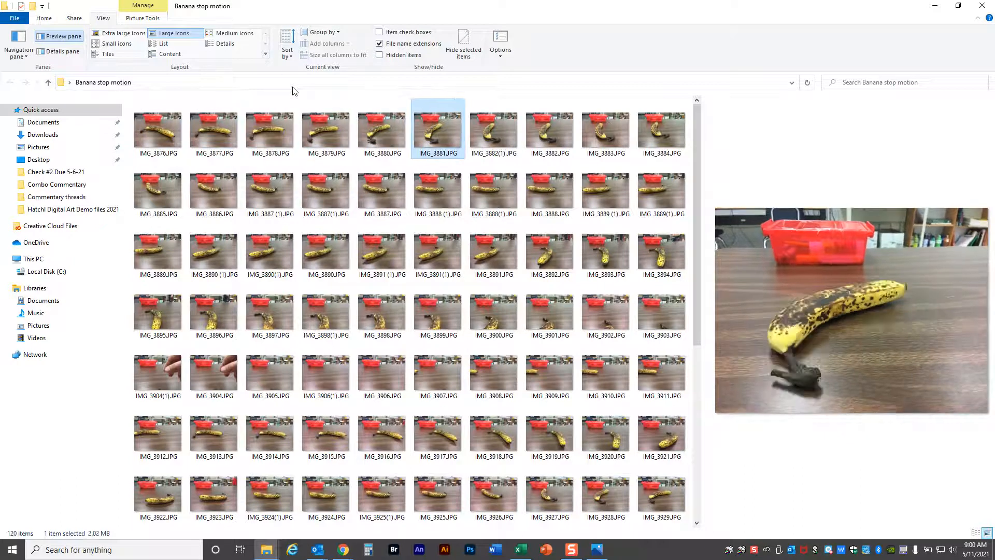
key(Right)
key(Right)
key(Right)
key(Right)
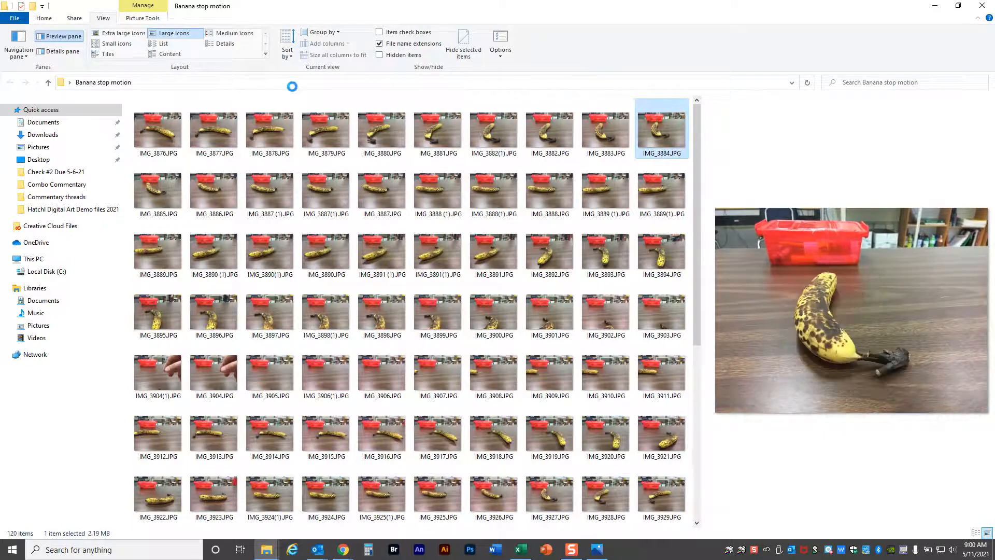
key(Right)
key(Right)
key(Right)
key(Right)
key(Right)
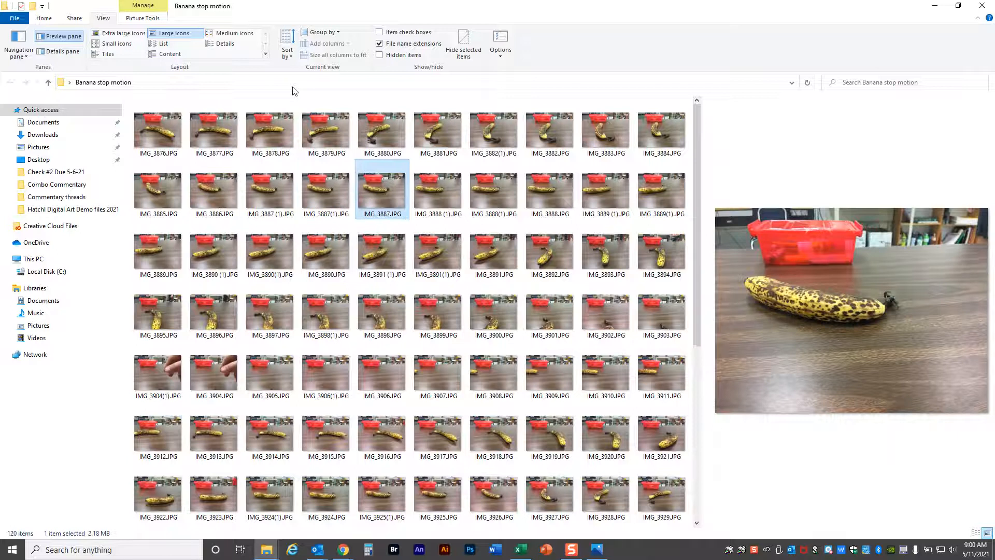
key(Right)
key(Right)
key(Right)
key(Right)
key(Right)
key(Right)
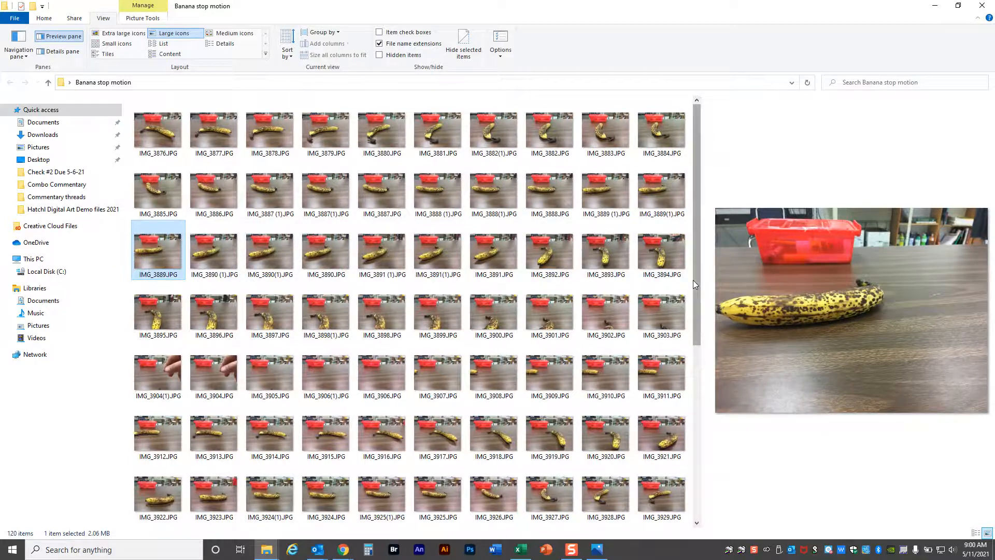
mouse_move(696, 147)
mouse_down()
mouse_move(692, 375)
mouse_move(707, 137)
mouse_up()
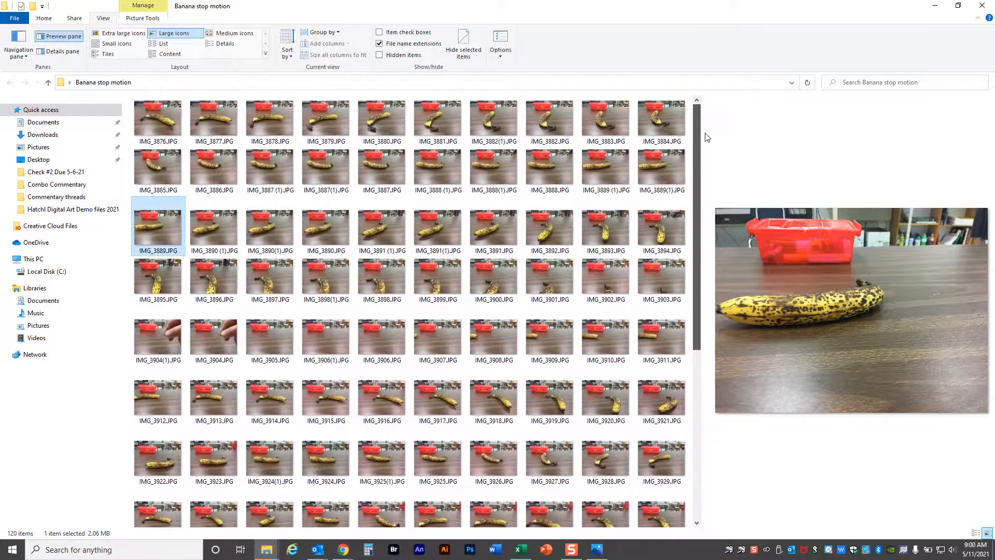
click(165, 128)
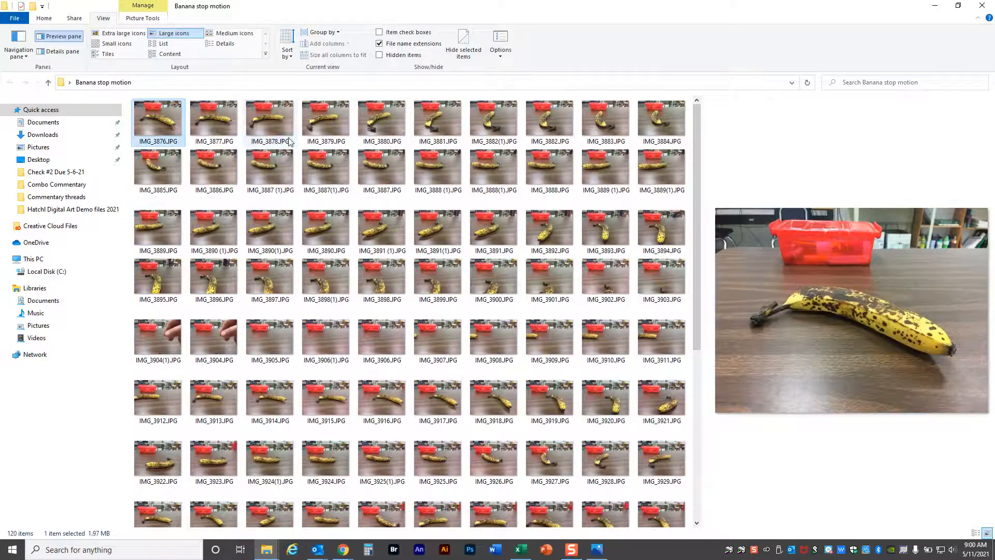
key(ctrl+a)
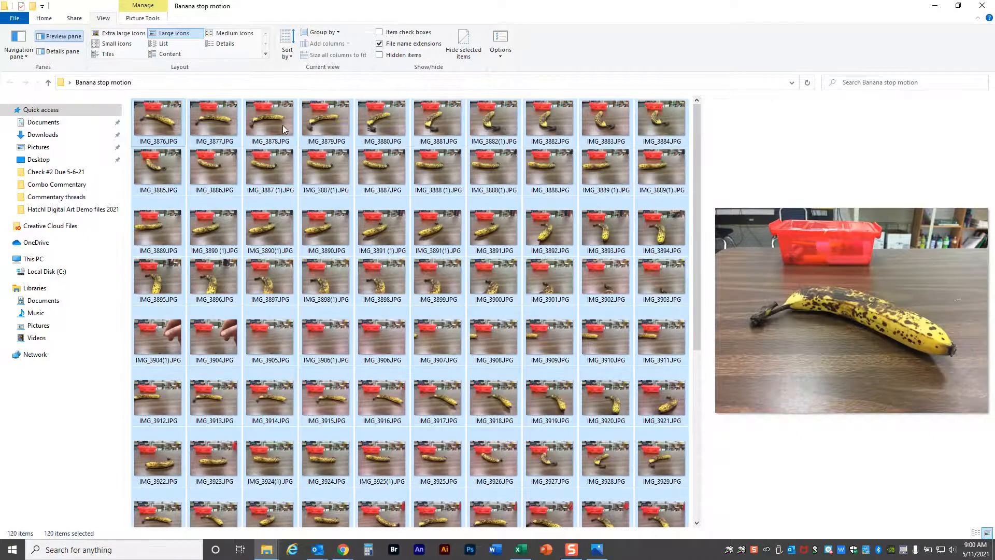
right_click(169, 115)
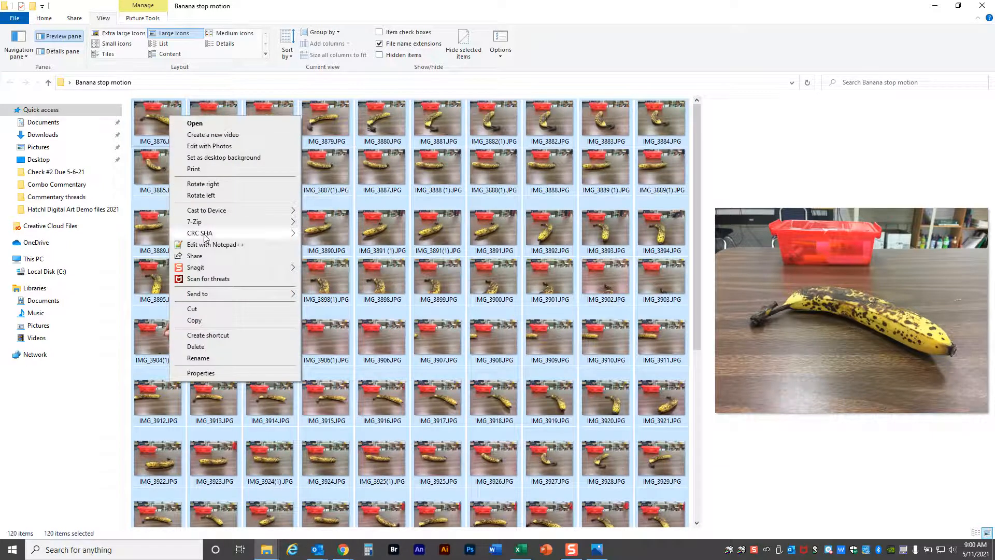
click(362, 184)
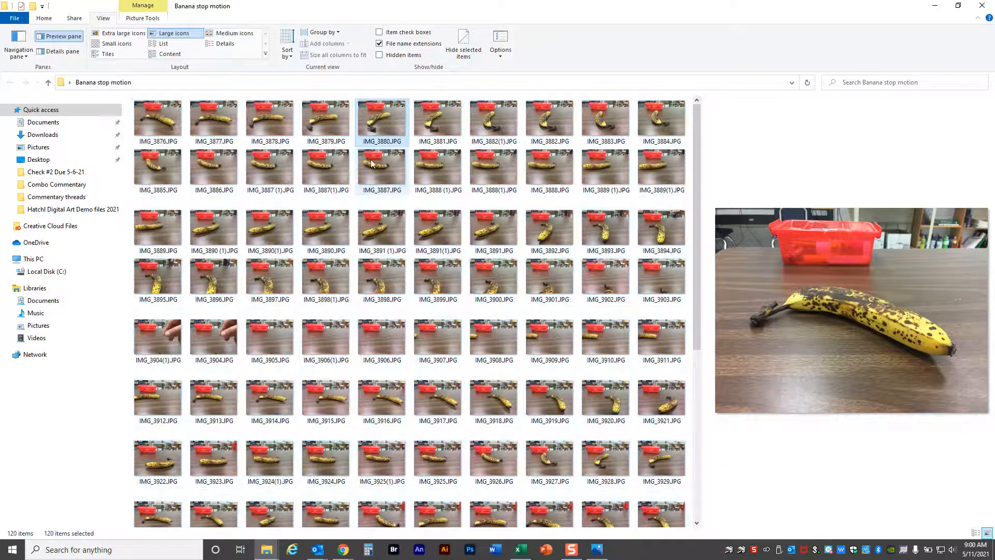
right_click(164, 117)
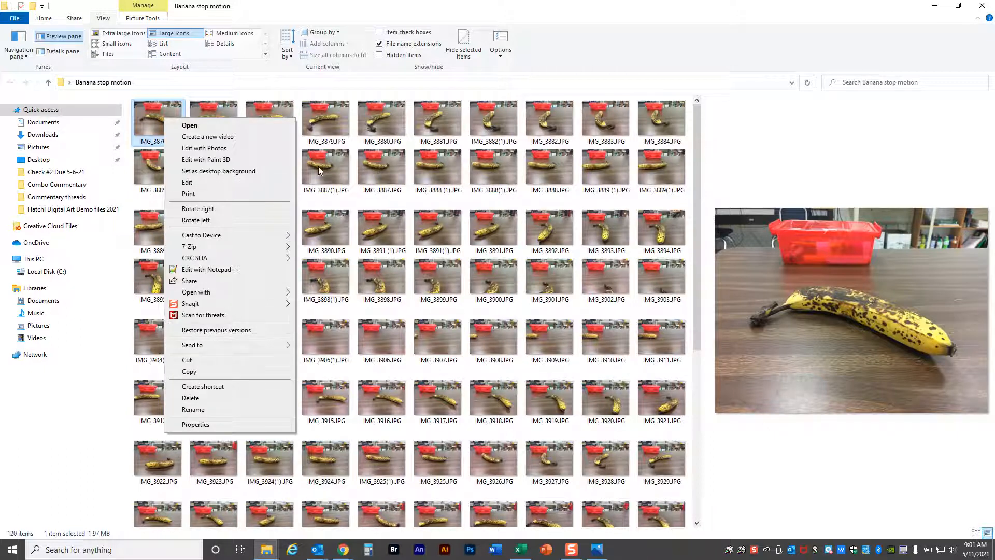
click(365, 146)
Select all the photos in the folder, starting from IMG_3876.JPG, and shrink and reposition the folder window so it no longer fills the screen.
click(154, 122)
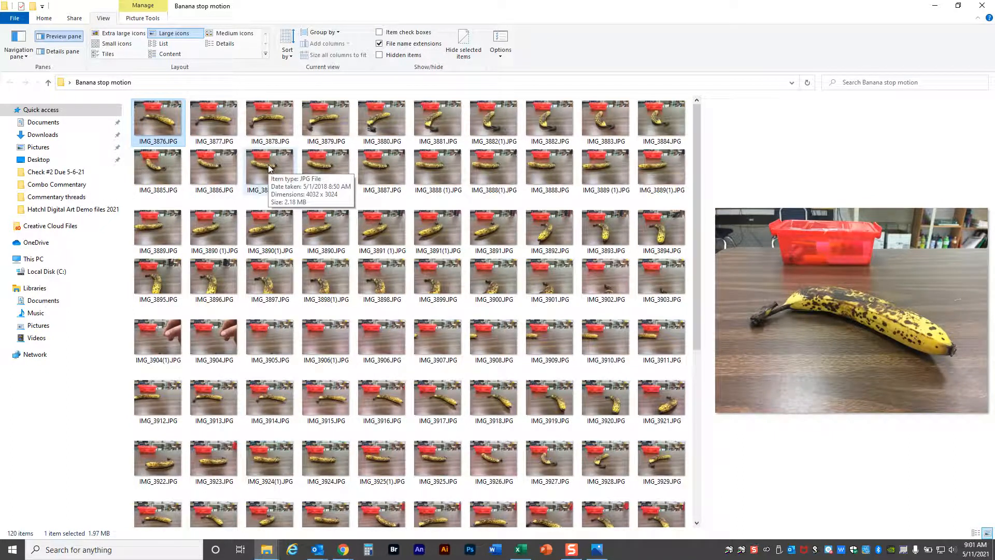
key(ctrl+a)
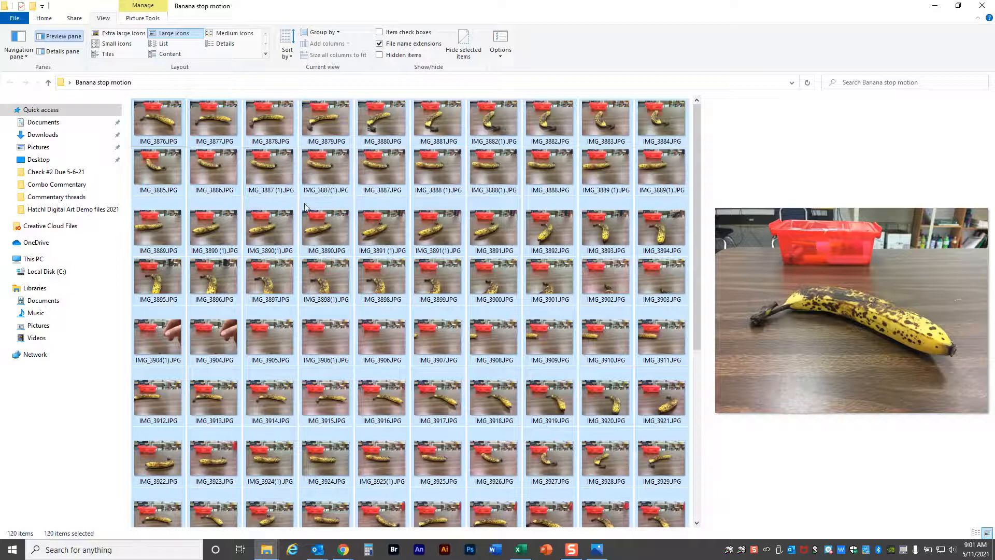
click(958, 5)
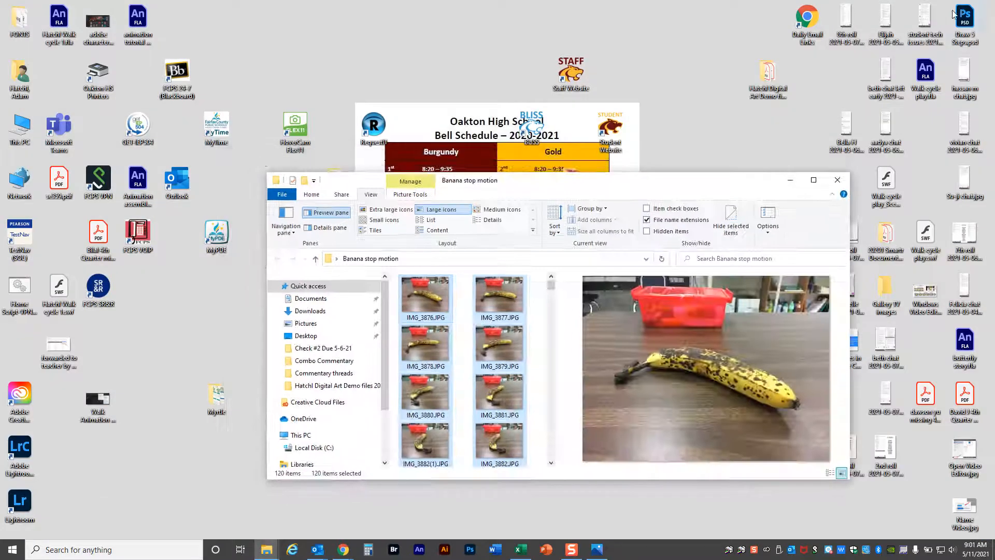
drag(701, 185, 813, 143)
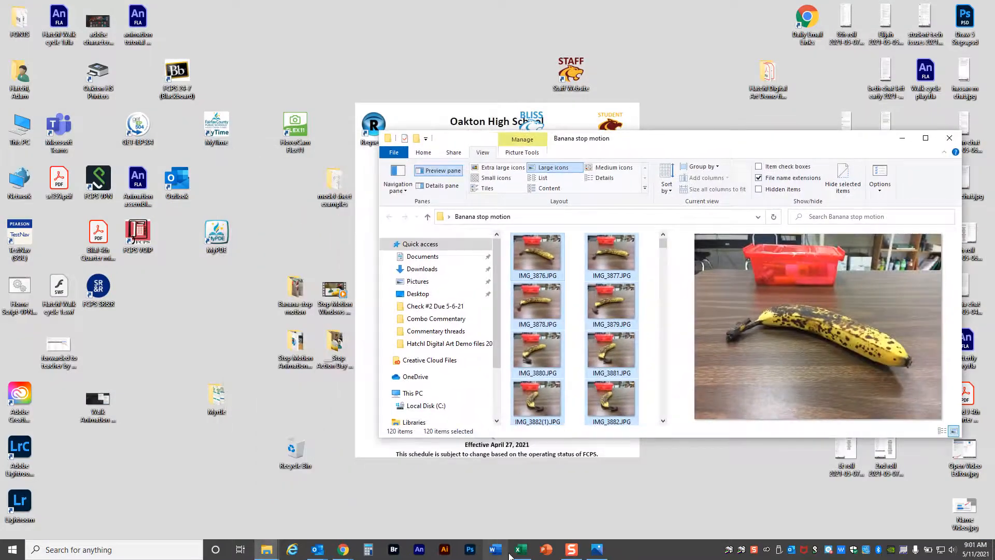
Bring up the video project with the folder window over it and add all the selected photos to the project library.
click(597, 549)
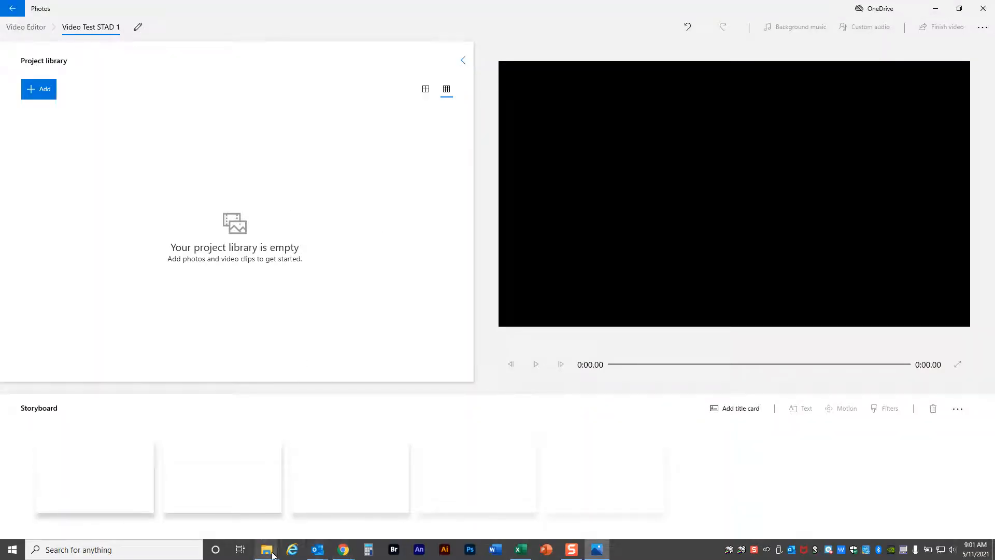
click(323, 505)
drag(539, 255, 284, 195)
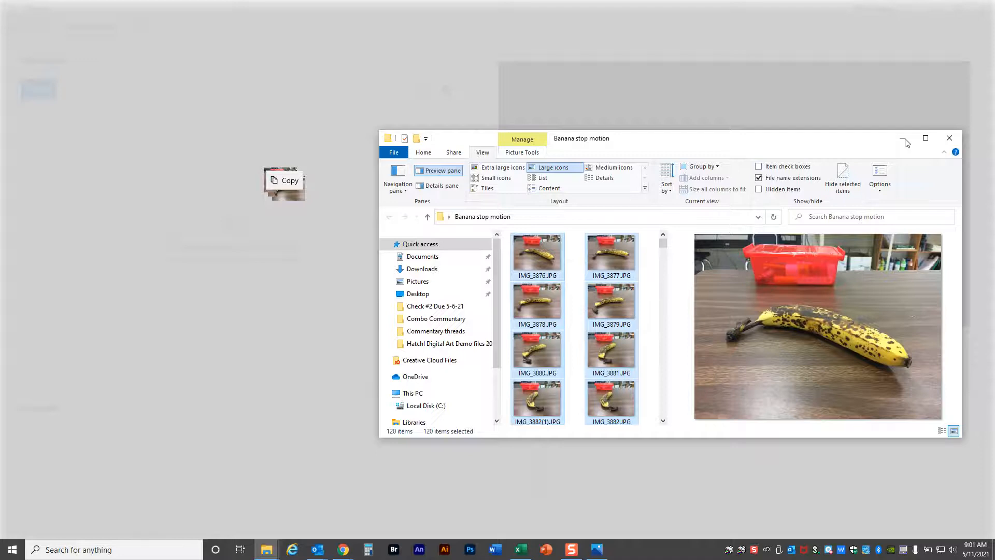
Close the open Excel workbook, the Outlook message window and the Outlook inbox.
mouse_move(521, 549)
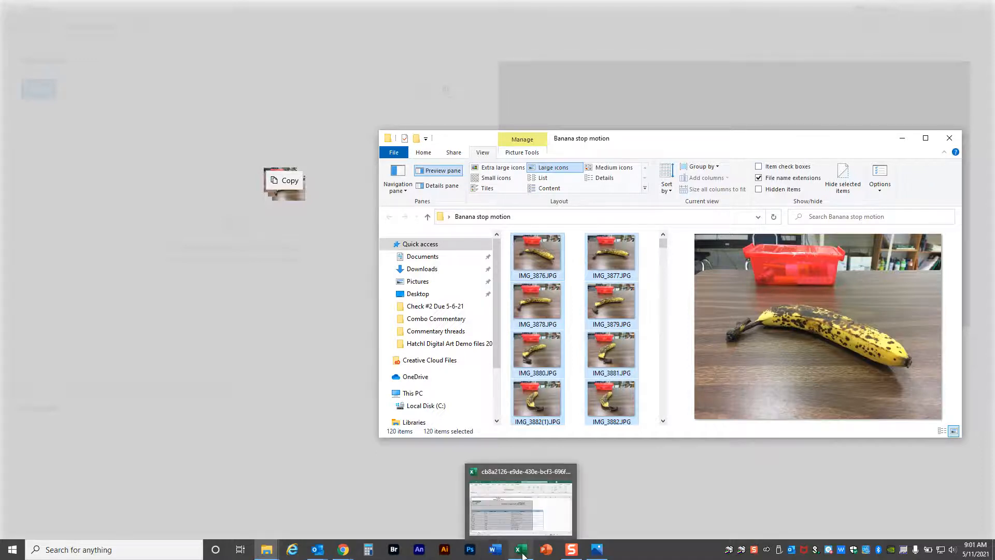
click(569, 471)
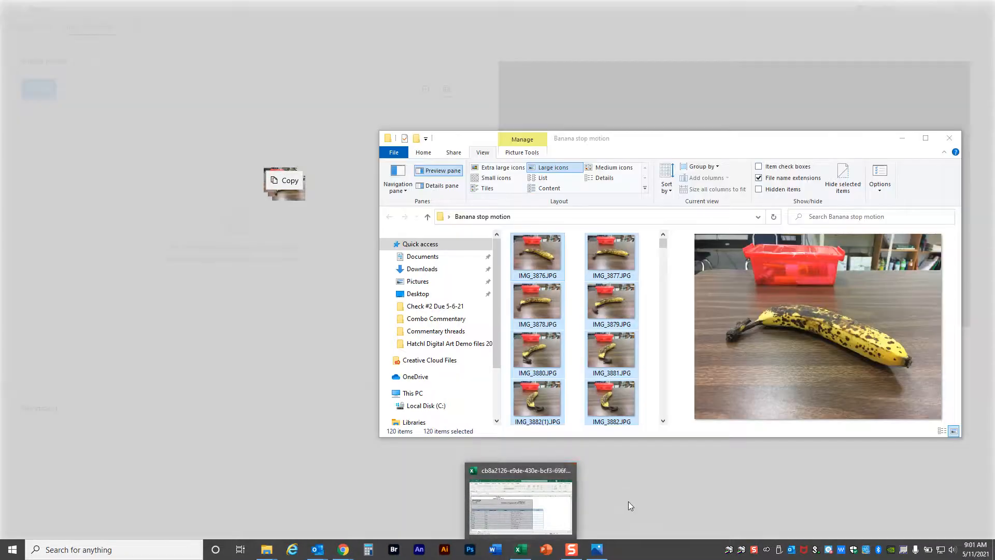
mouse_move(317, 554)
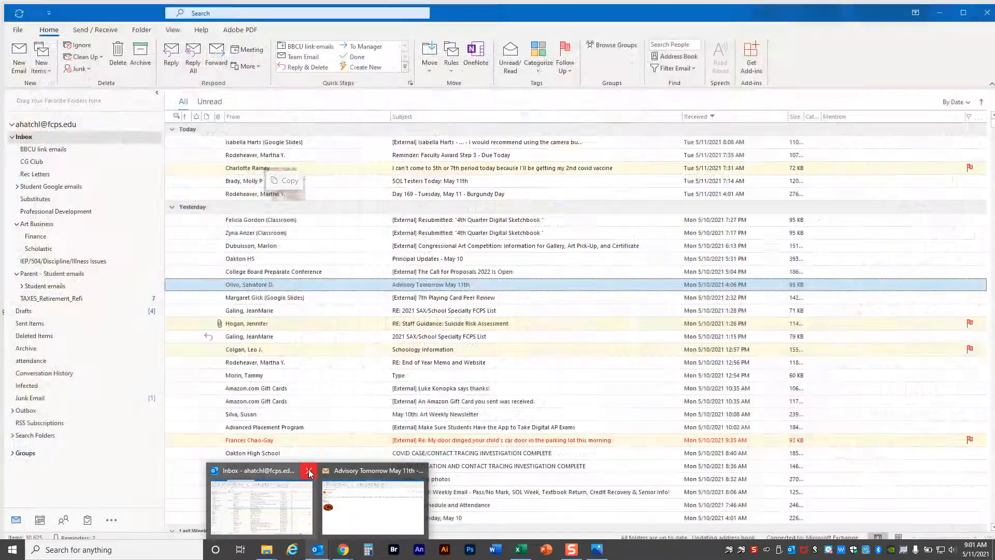
mouse_move(380, 489)
click(420, 471)
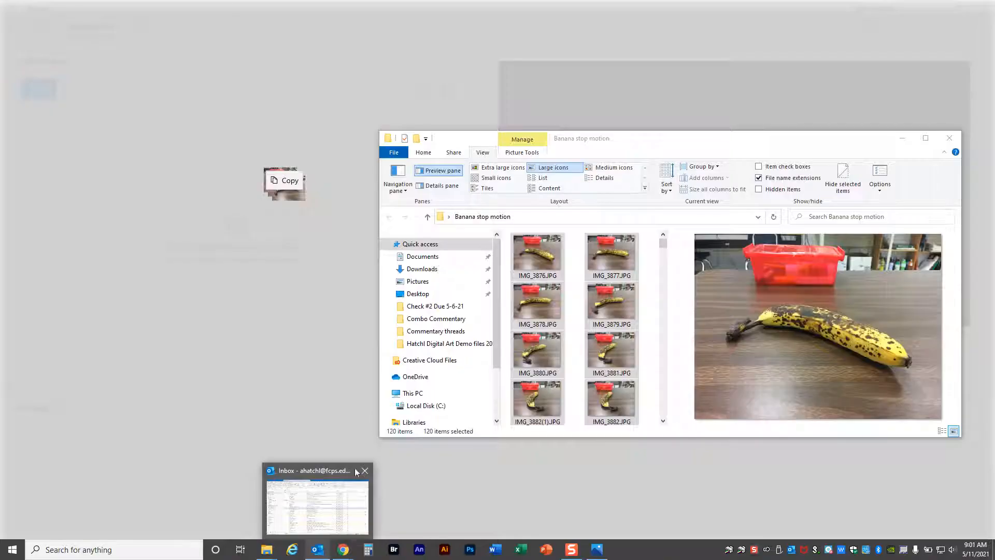
click(364, 470)
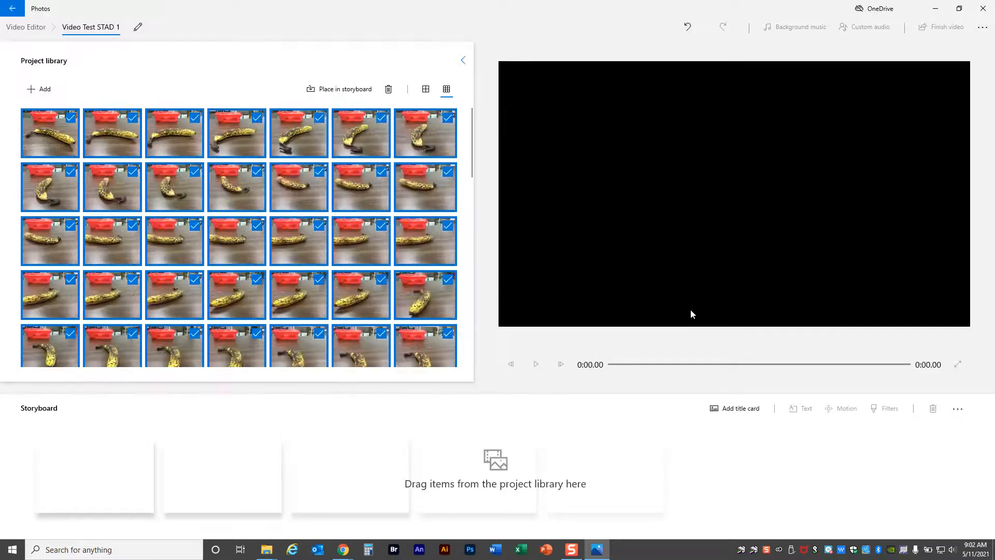
Place all the selected banana photos from the project library in the storyboard and check the library through to its last photo.
click(327, 91)
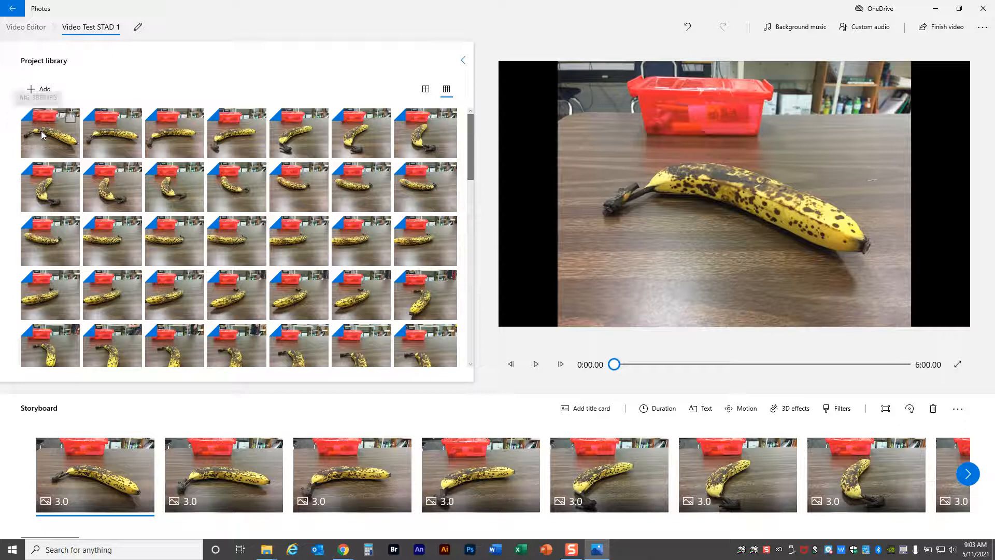
drag(471, 128, 471, 326)
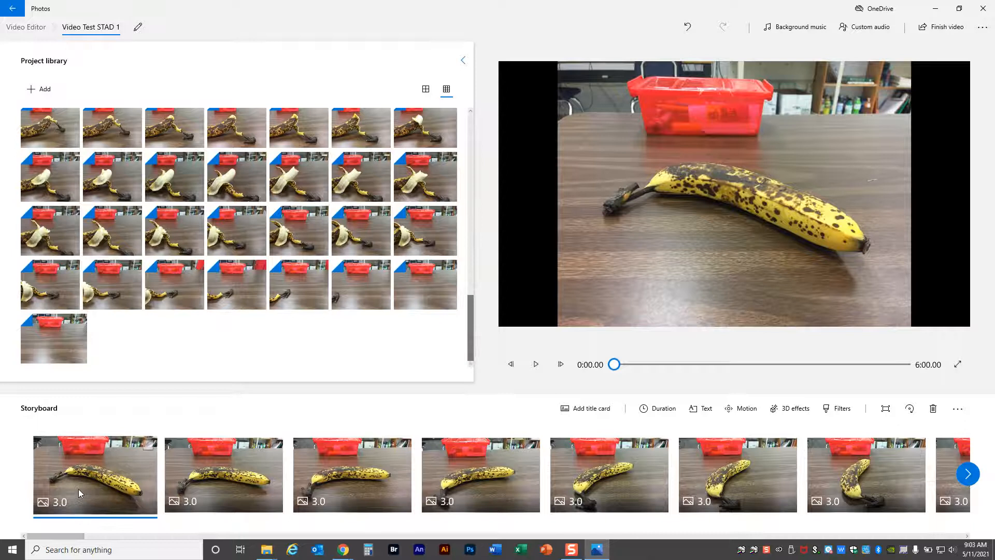
Select all the photos in the storyboard and set their duration to 0.08 seconds each.
right_click(109, 480)
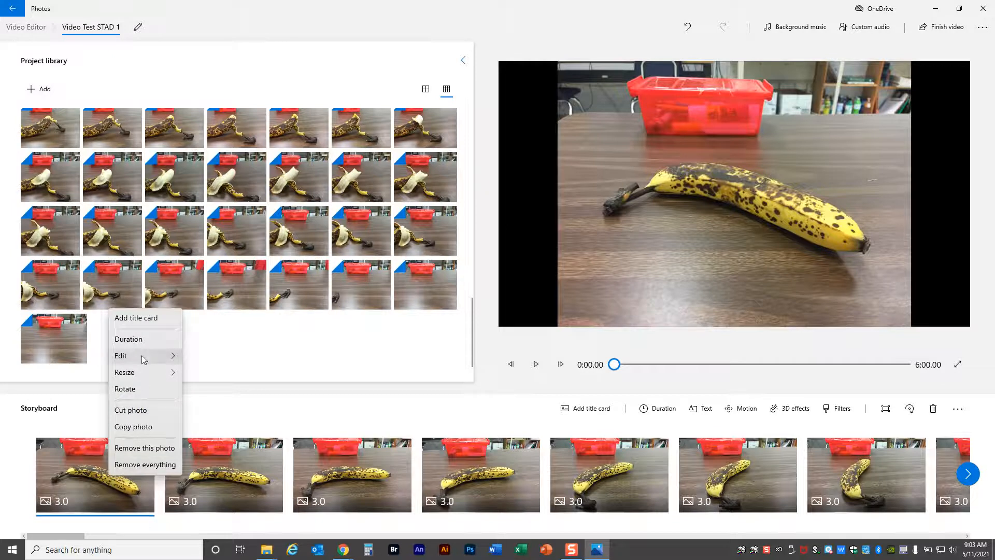
click(239, 412)
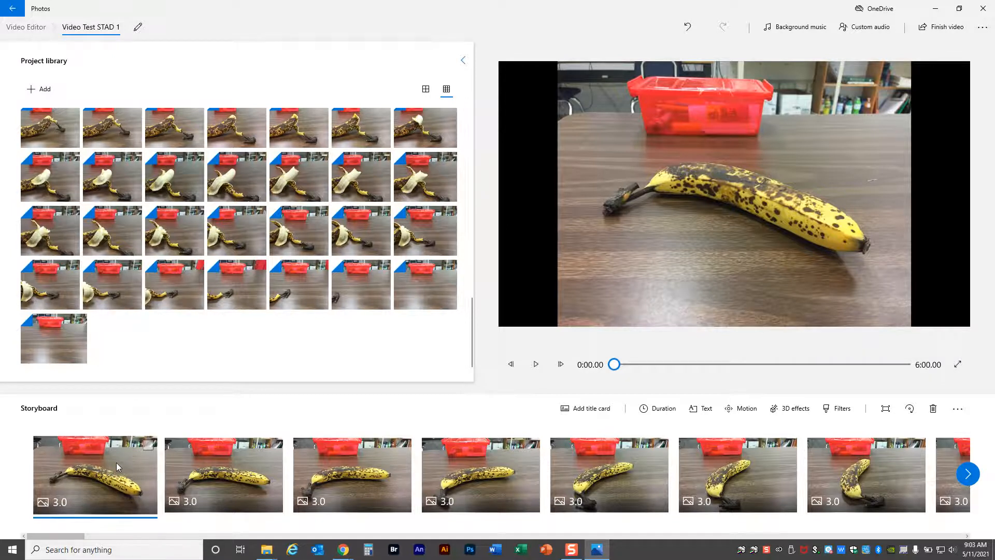
key(ctrl+a)
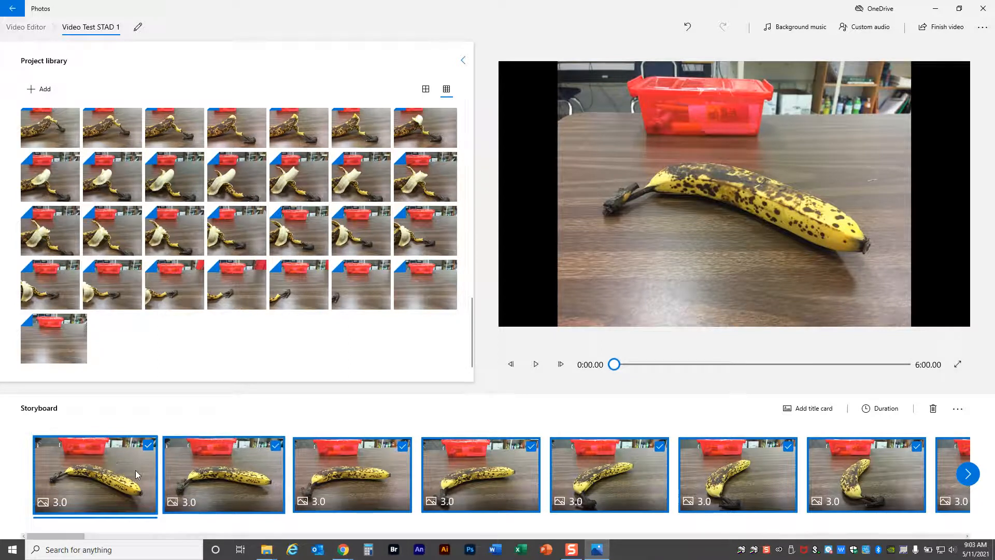
click(869, 413)
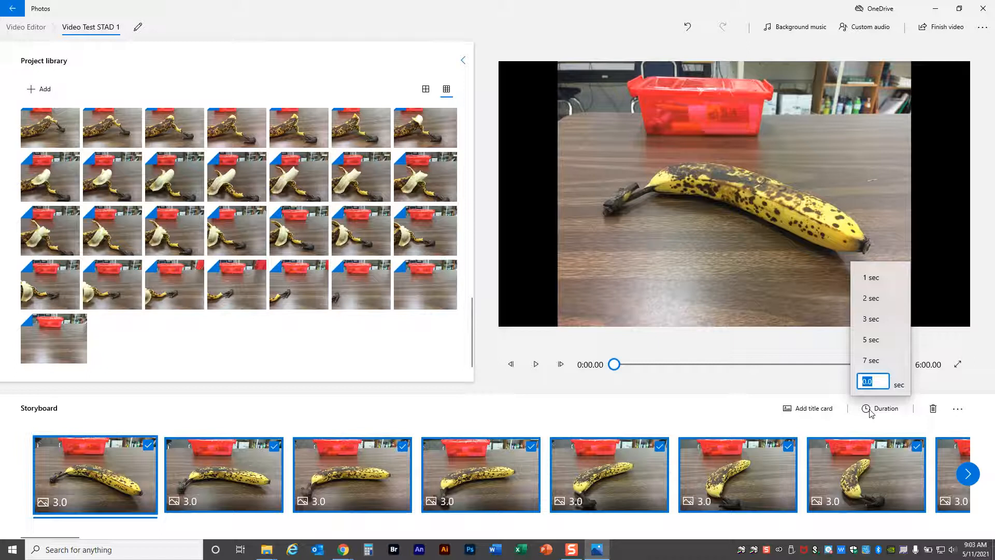
text(0.08)
click(967, 384)
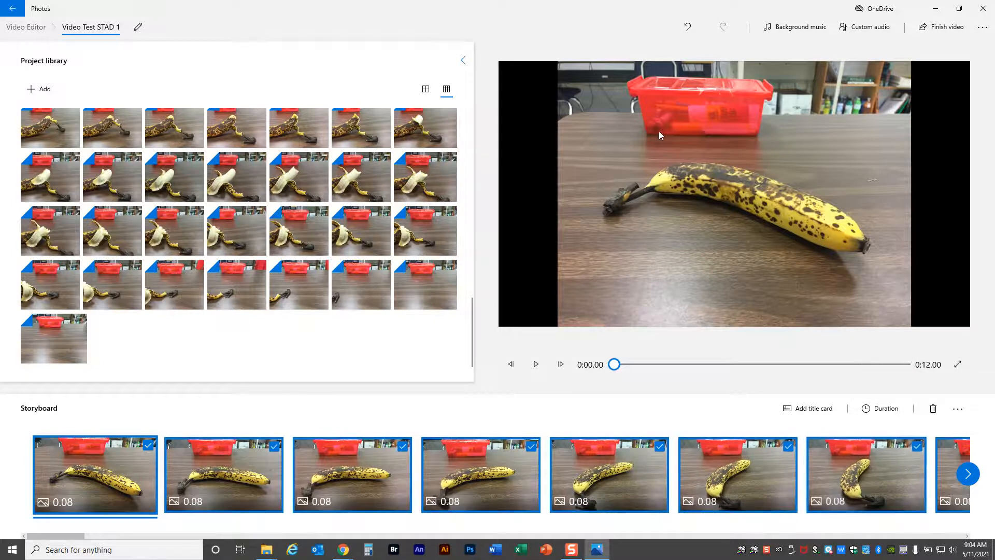
Finish the video at High 1080p quality, check the additional encoding options, and start the export.
click(944, 30)
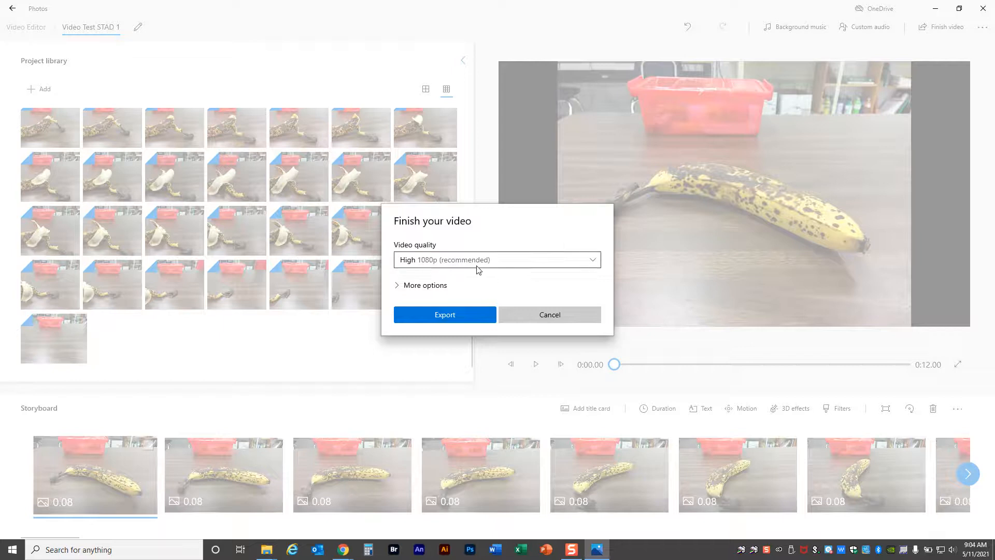
click(579, 259)
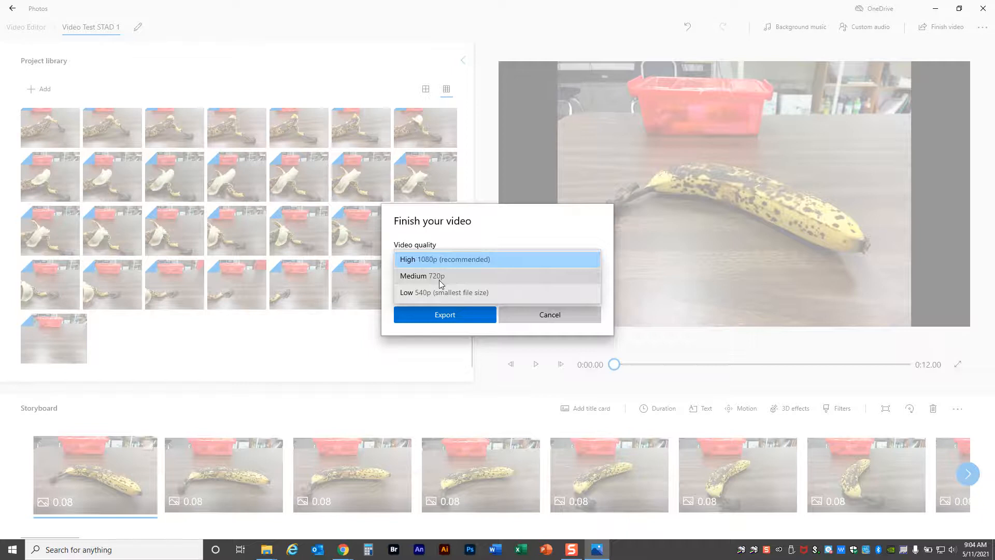
click(512, 259)
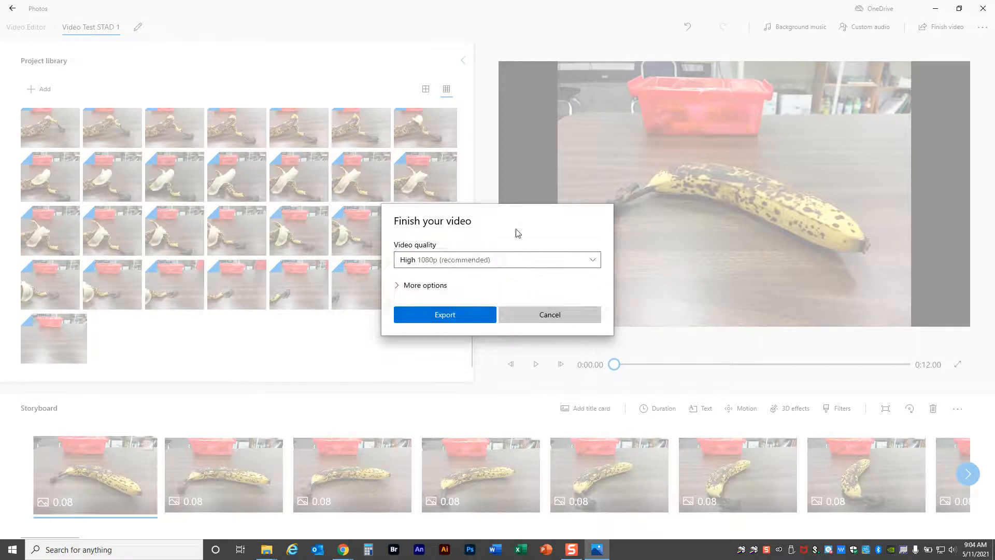
click(400, 285)
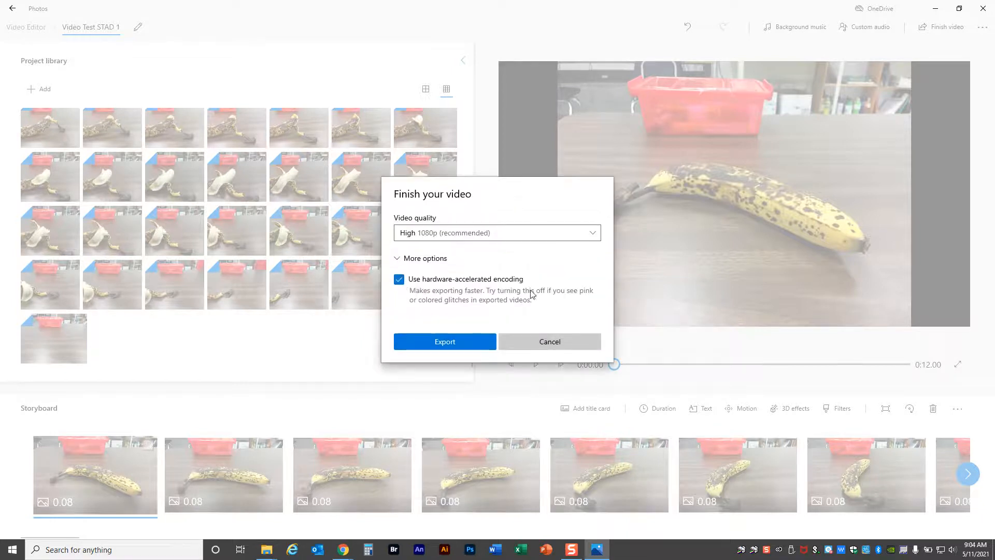
click(406, 261)
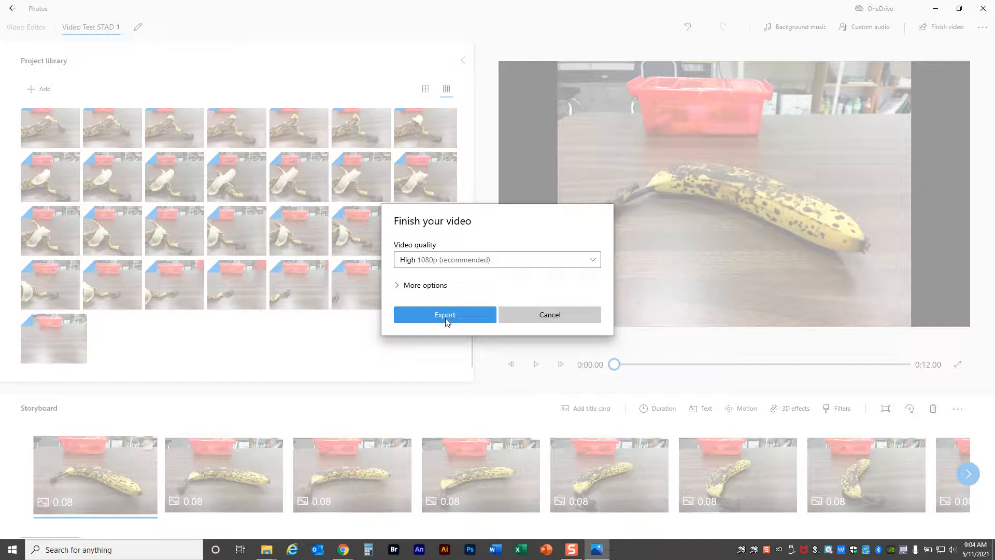
click(449, 318)
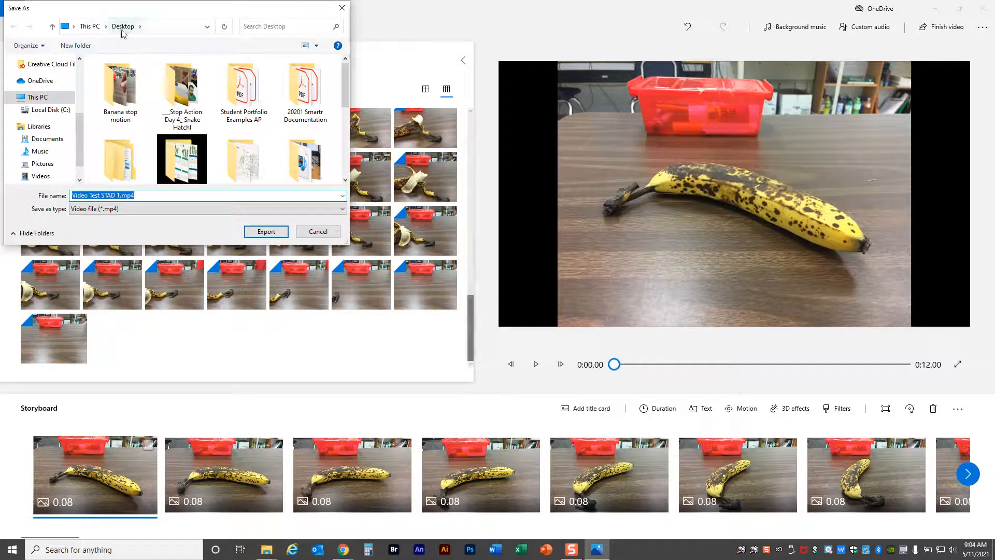
Export the video to the Desktop with the creator's surname before "Video Test STAD 1.mp4", and close the finished video's playback window.
scroll(46, 114, down, 2)
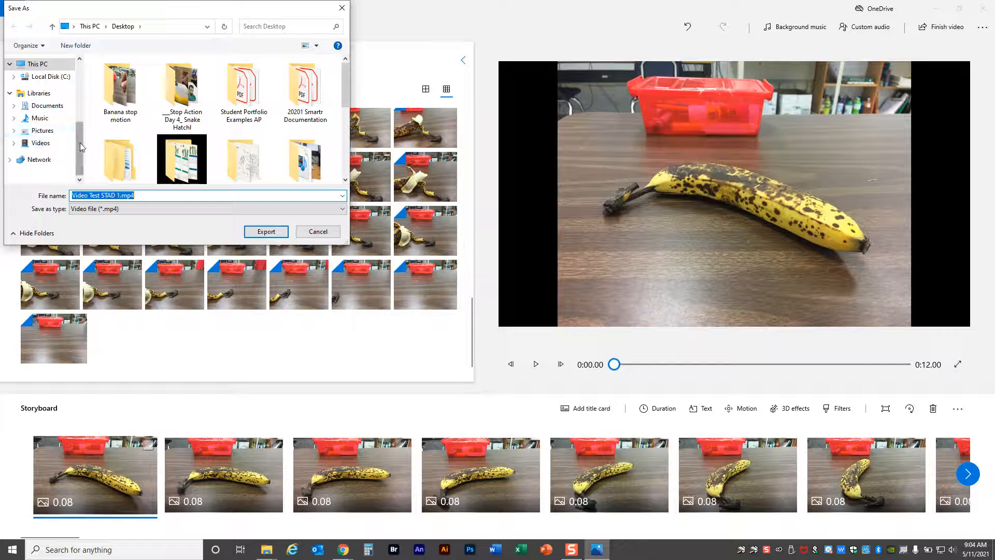
scroll(52, 114, up, 4)
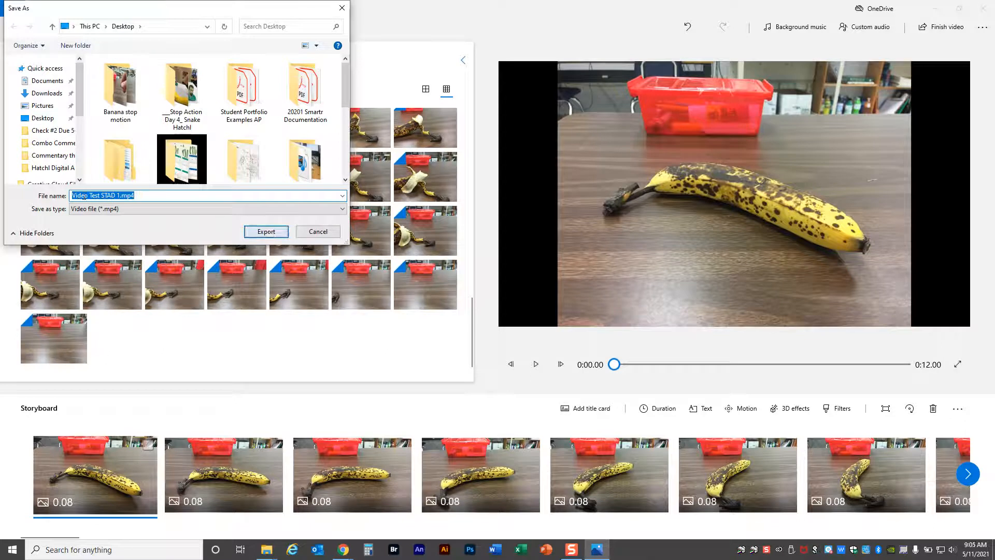
click(156, 196)
key(Home)
text(Hatchl)
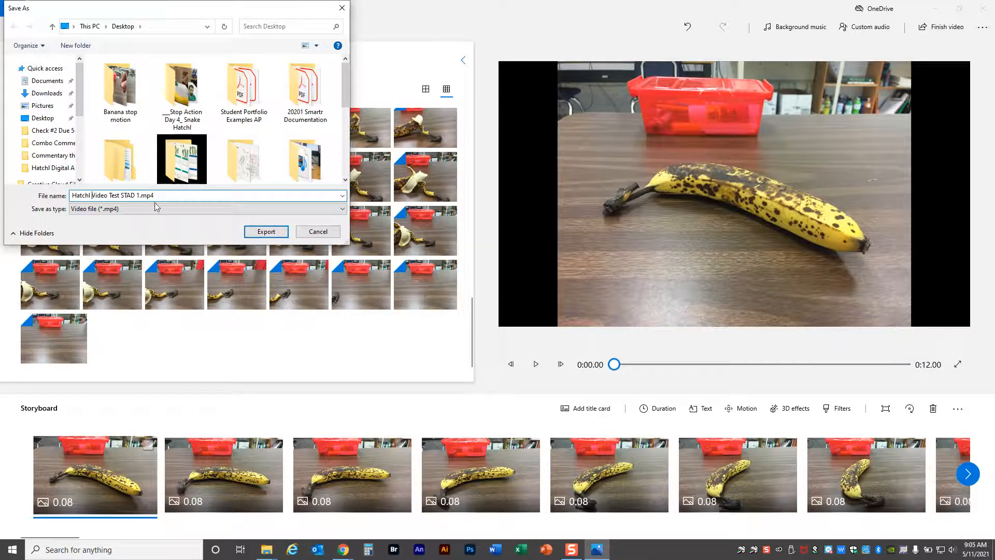
click(265, 231)
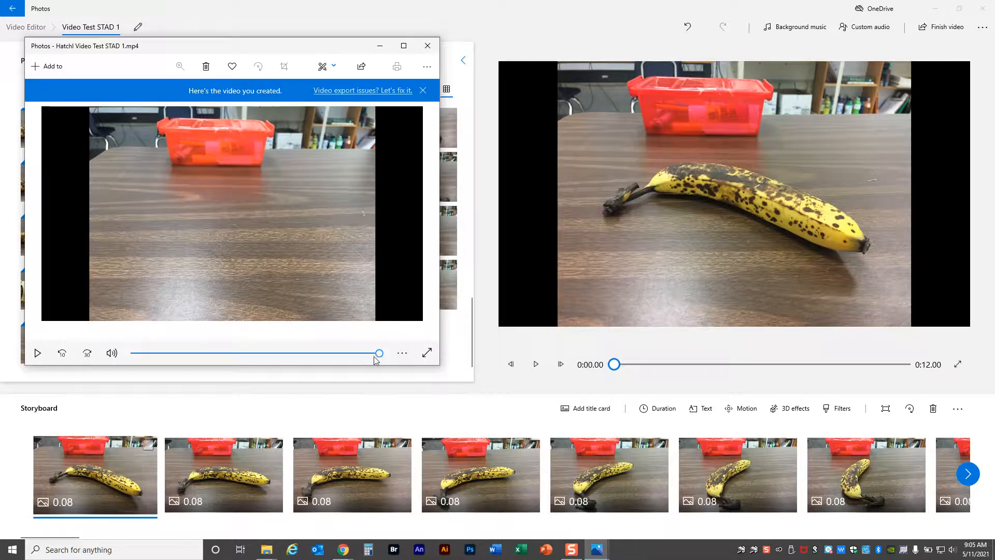
mouse_move(379, 353)
mouse_down()
mouse_move(146, 357)
mouse_move(393, 359)
mouse_up()
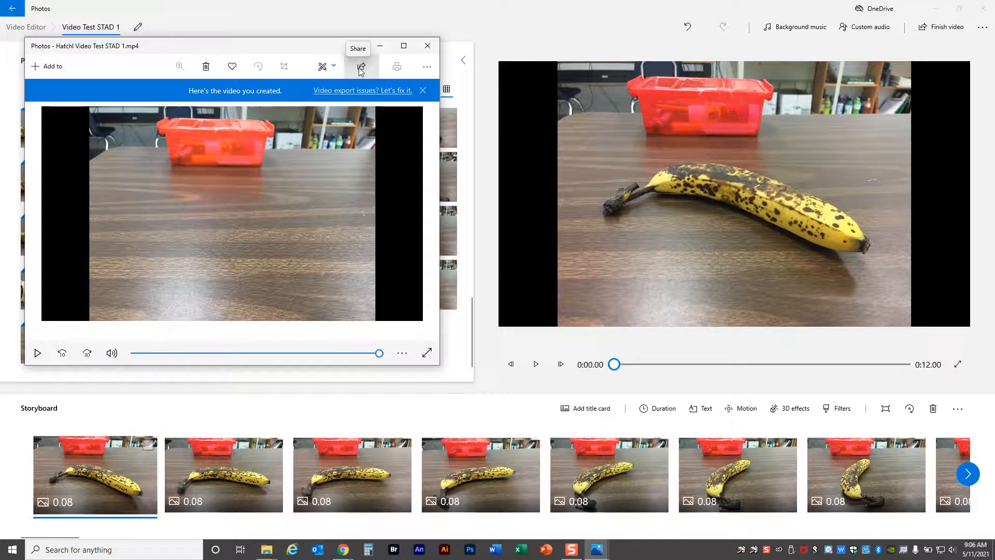
click(426, 47)
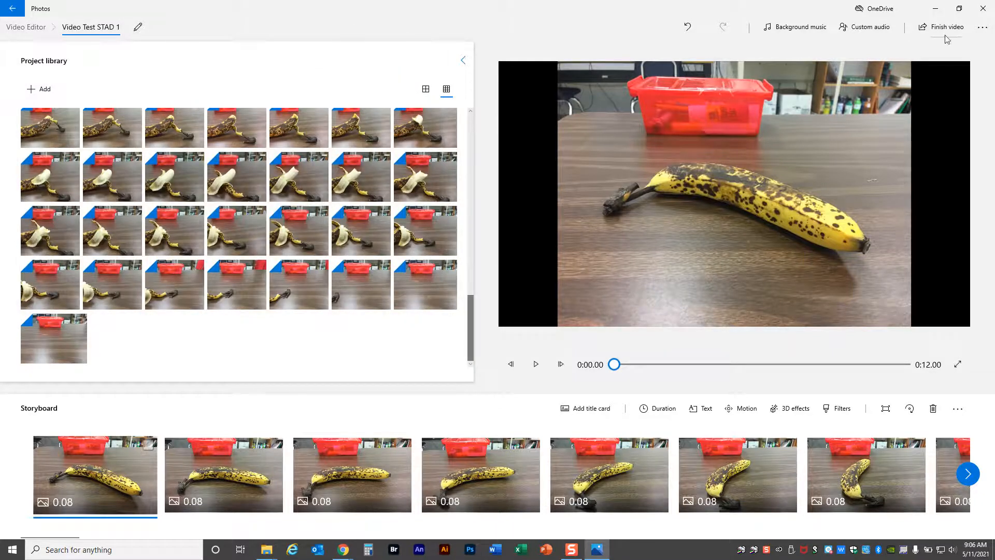
Back up the project to the Desktop as Video Test STAD 1.vpb, and close the editor and the Banana stop motion folder.
click(987, 27)
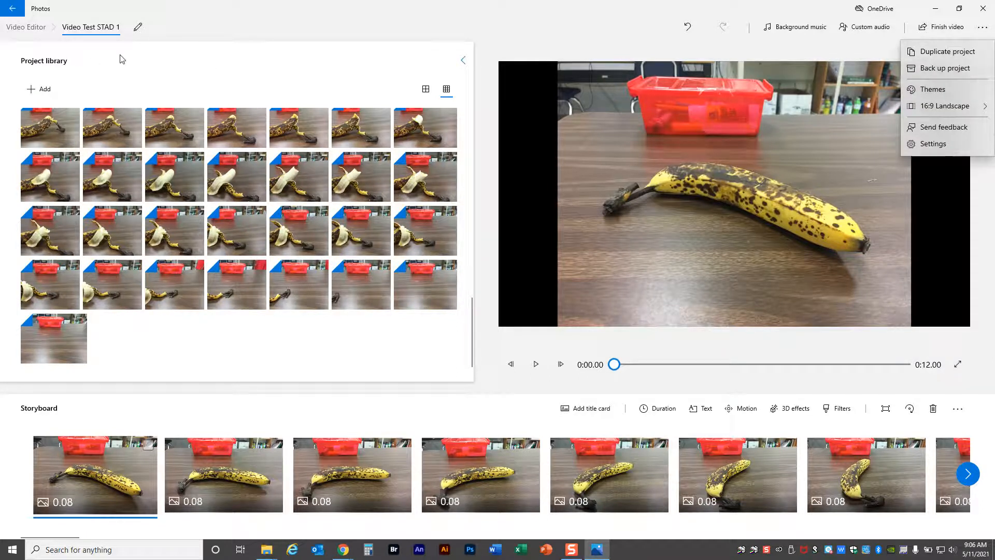
click(932, 68)
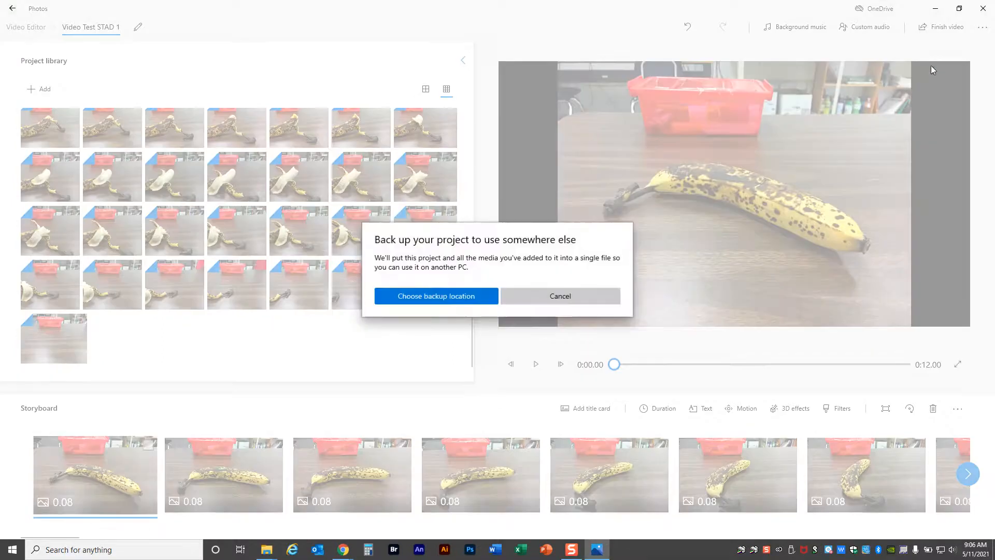
click(448, 299)
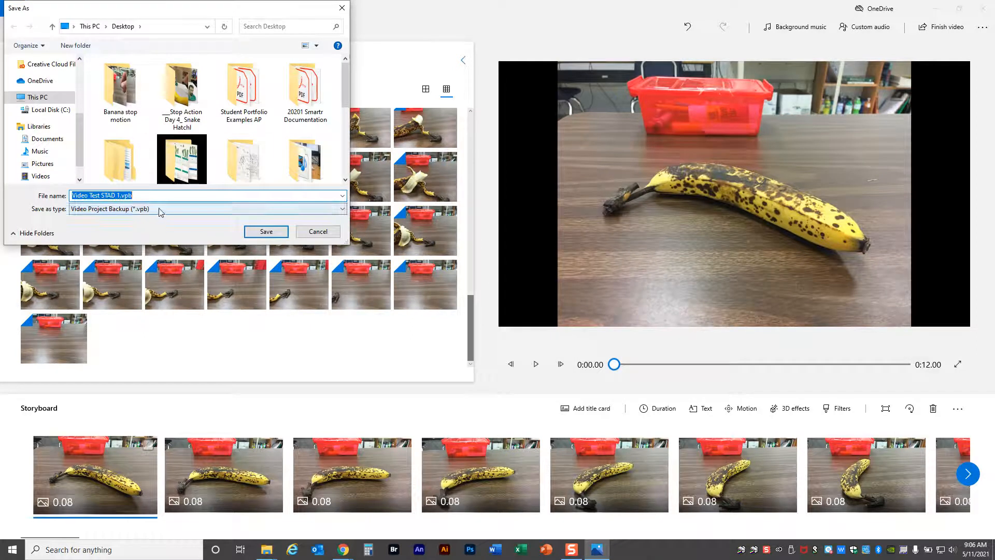
drag(66, 12, 602, 124)
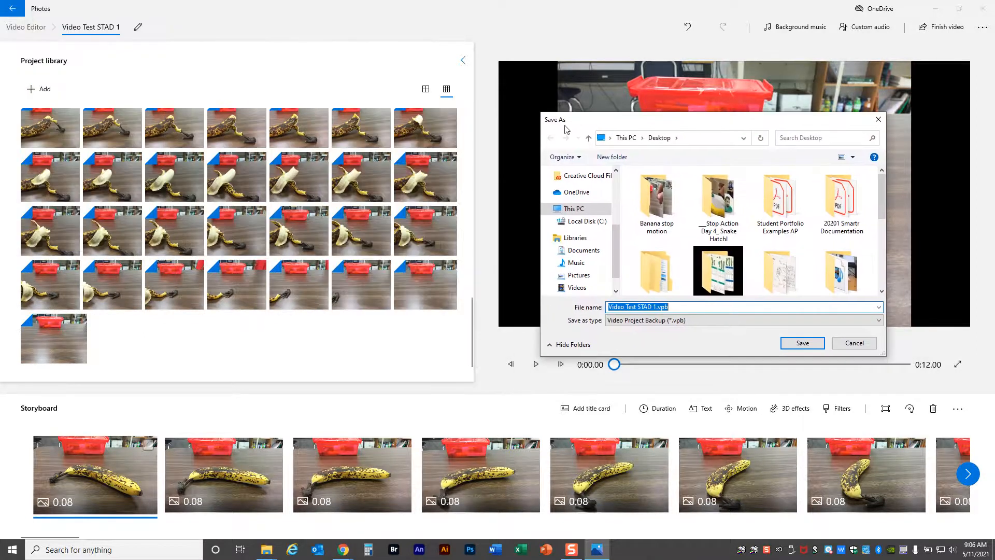
drag(673, 123, 639, 117)
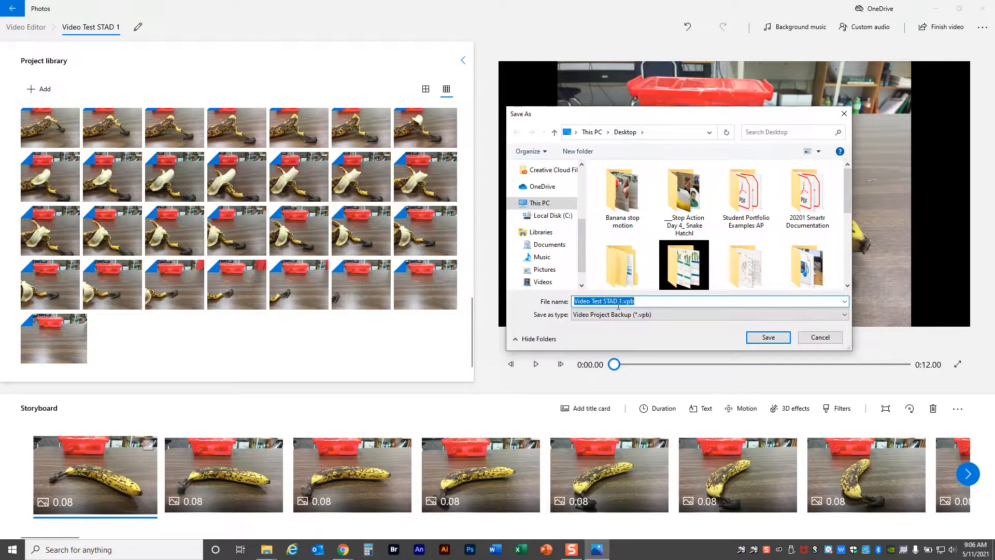
click(775, 338)
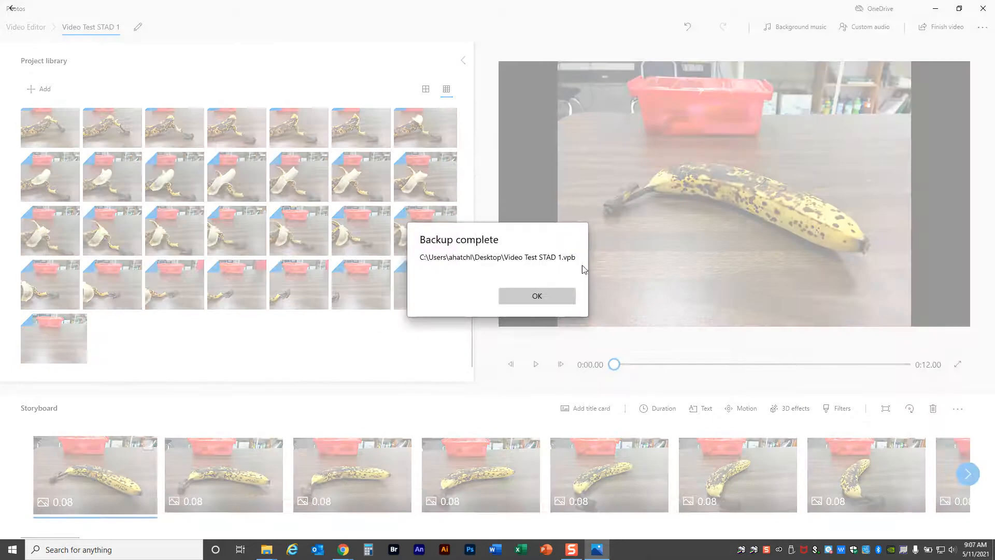
click(548, 299)
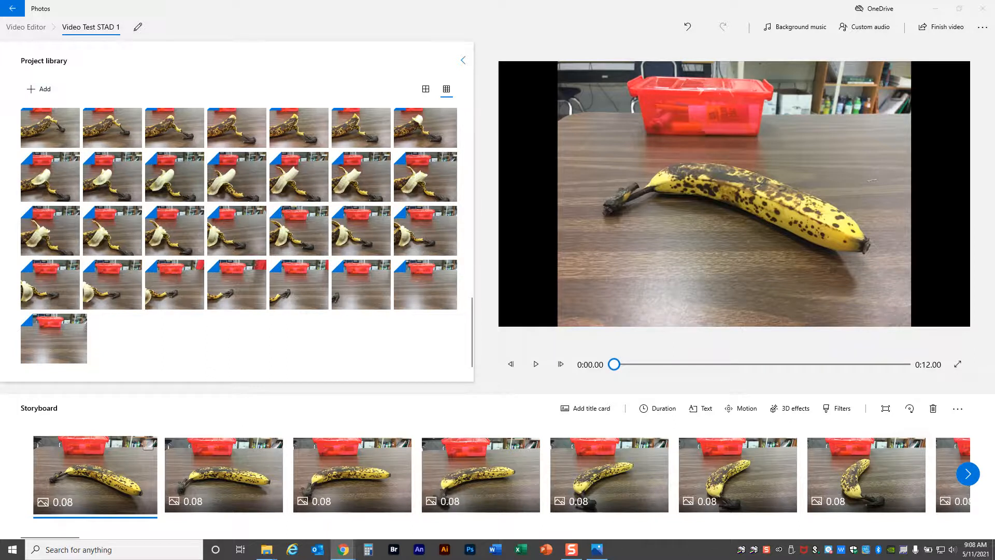
click(983, 9)
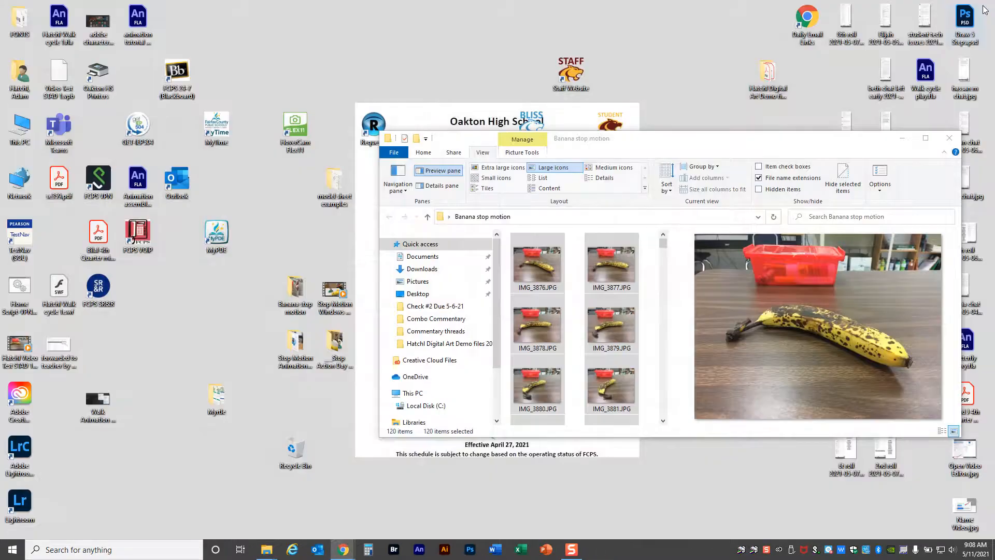
click(955, 140)
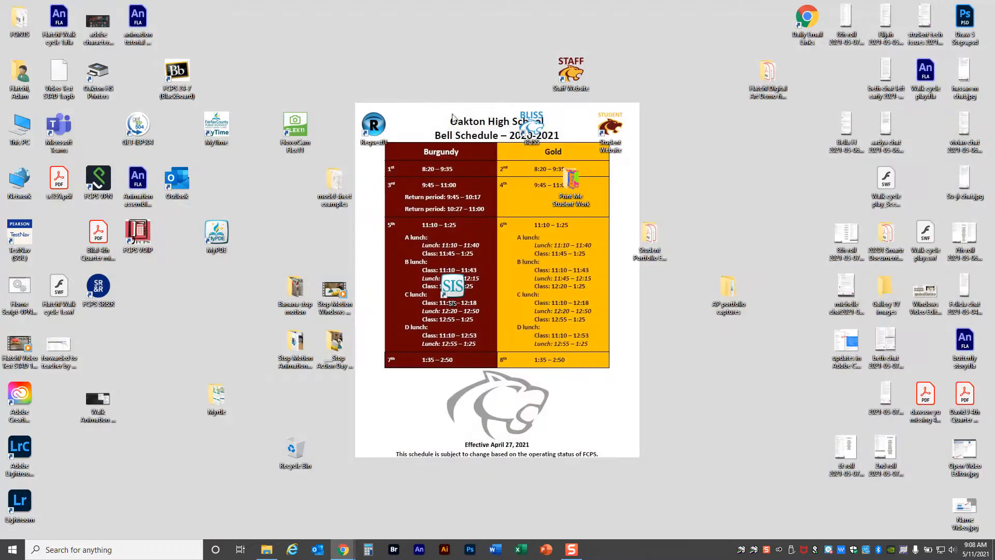
Watch the Stop Motion Windows 10 test.mp4 example from the desktop in an enlarged player and close it.
click(331, 293)
double_click(331, 294)
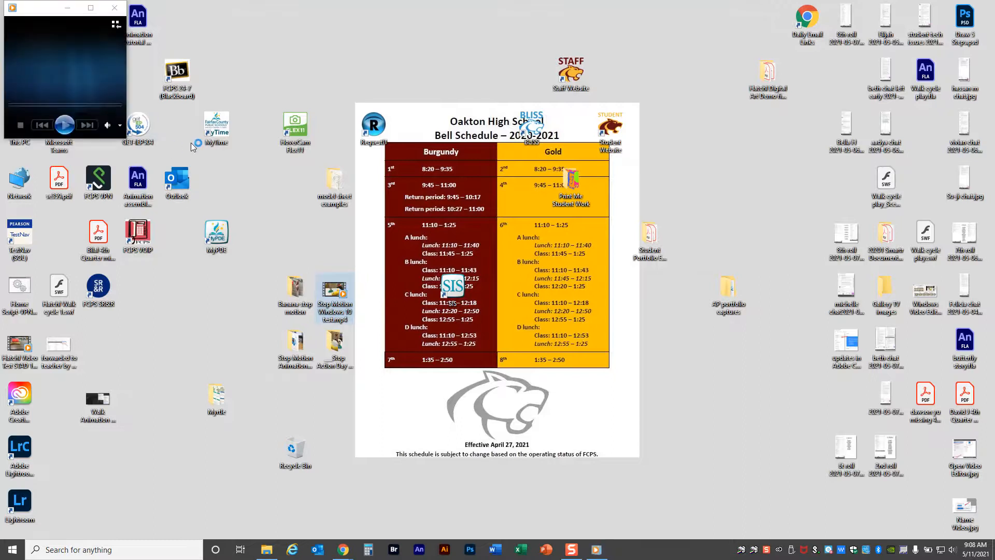
click(91, 8)
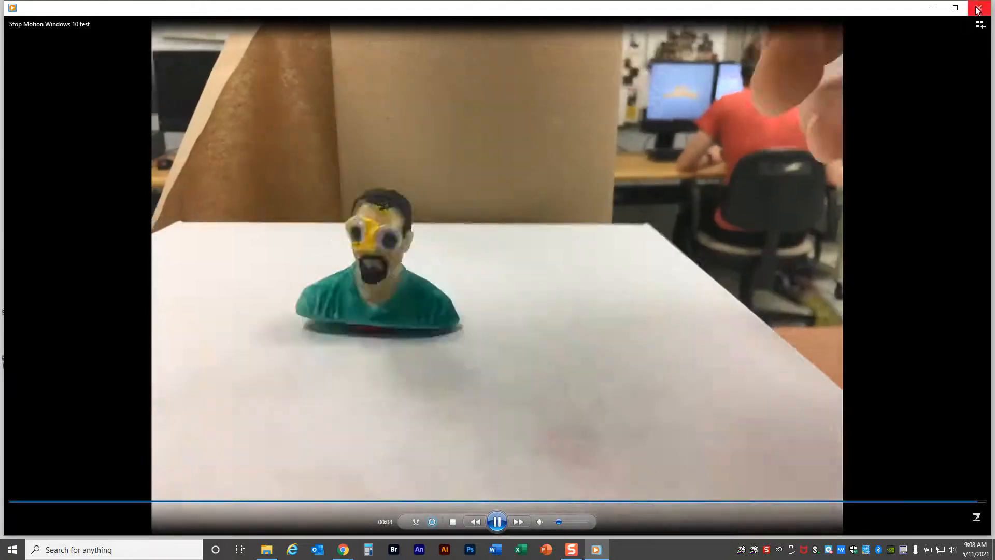
click(979, 8)
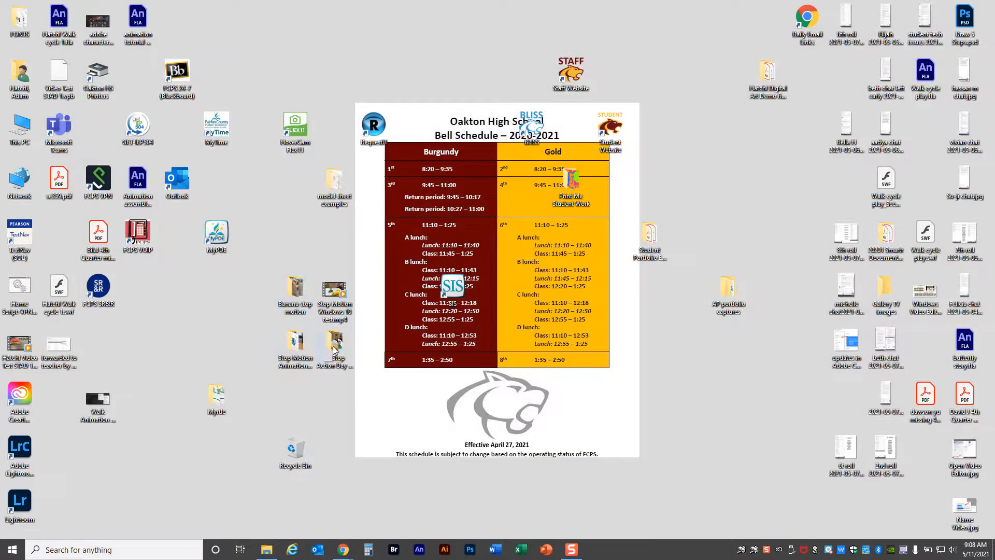
Open the Stop Motion Animation student examples folder and watch the coloured-pencil stop-motion video in an enlarged player.
click(296, 347)
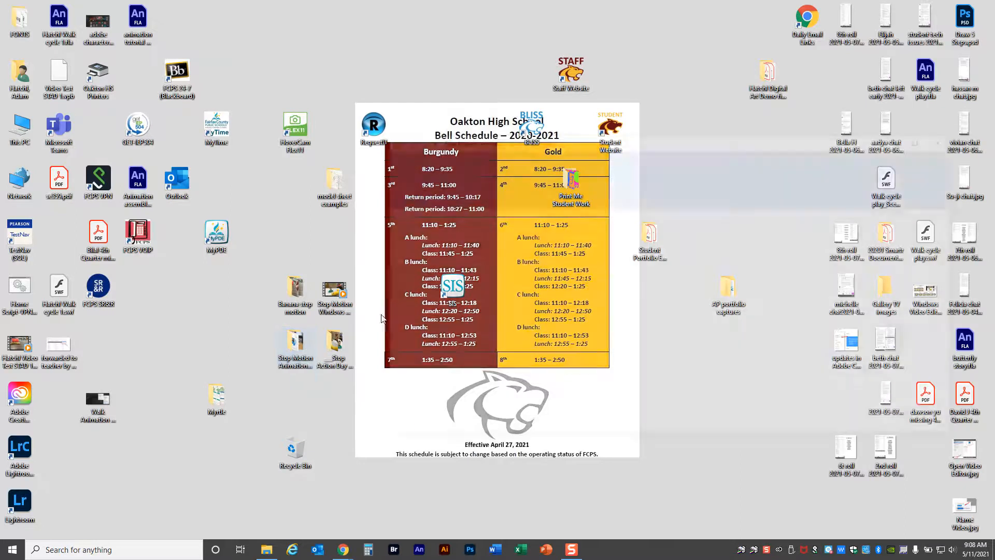
double_click(785, 149)
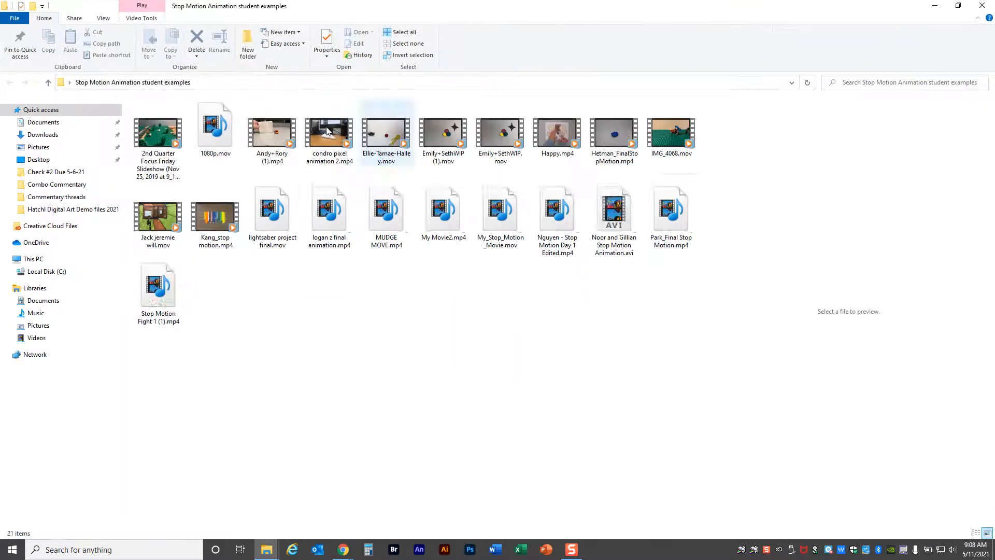
click(225, 217)
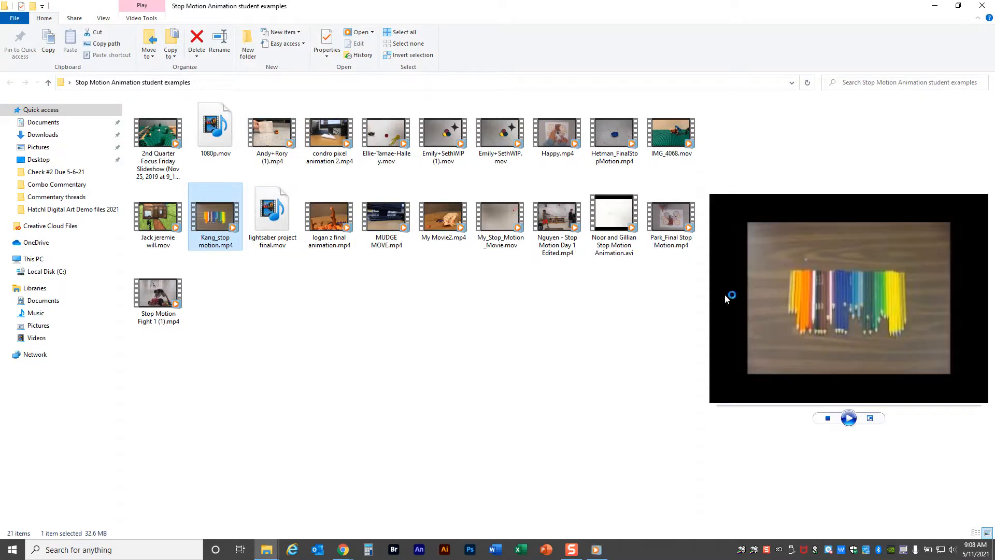
click(90, 8)
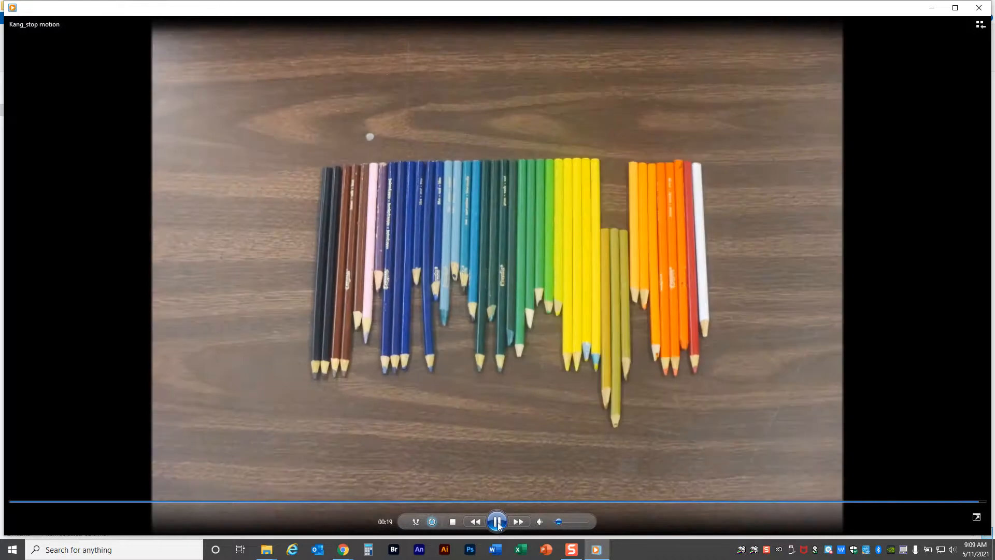
click(502, 522)
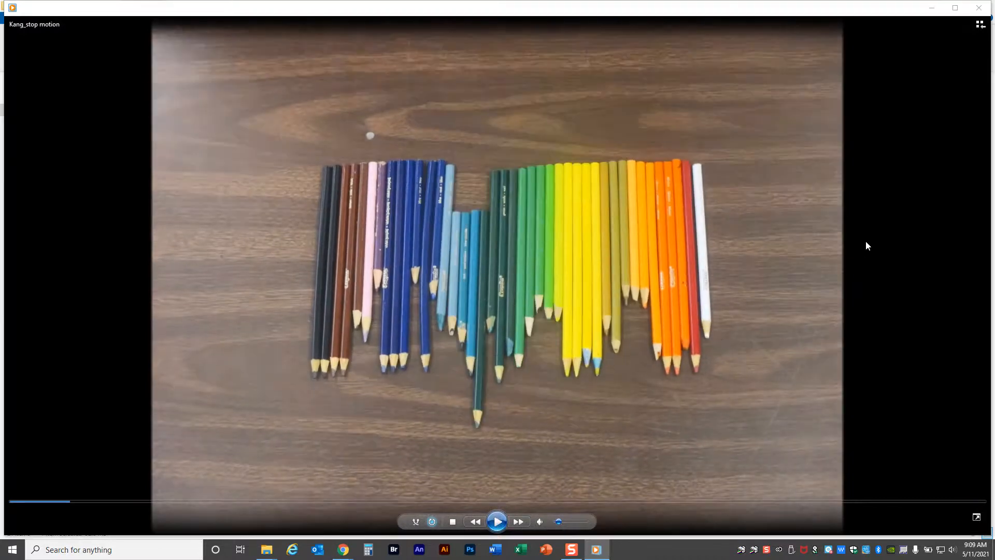
click(980, 8)
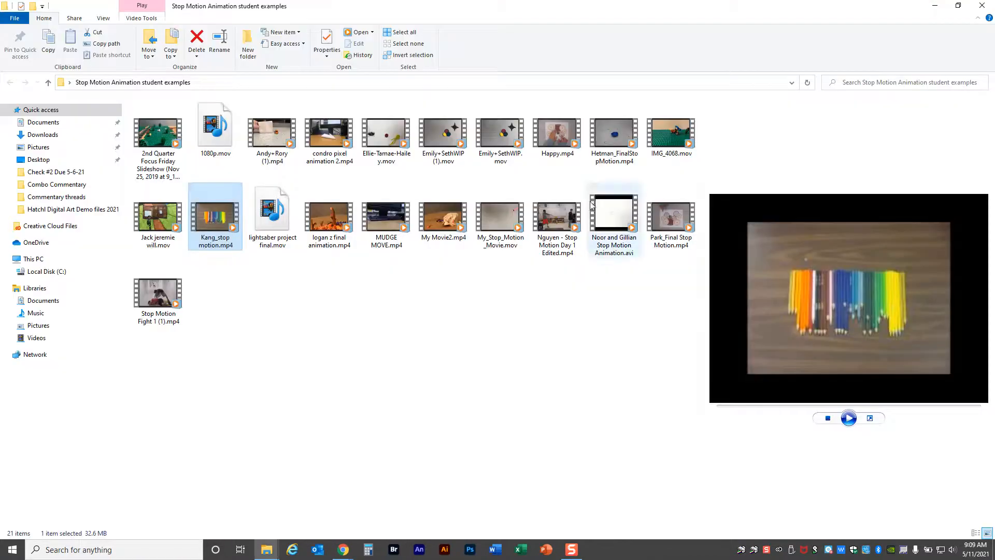
Watch the student example Happy.mp4, close its player, and minimize the student examples folder.
click(538, 307)
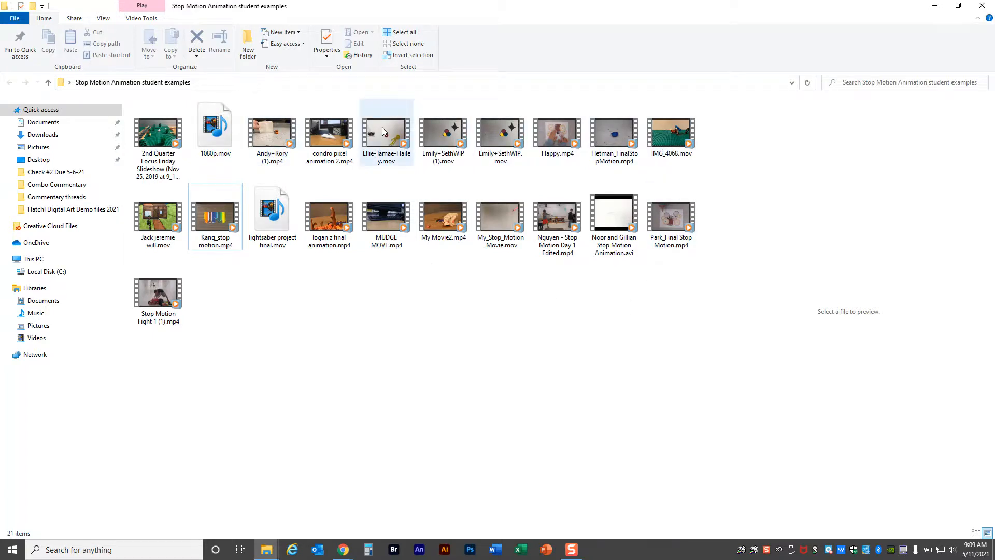
click(567, 135)
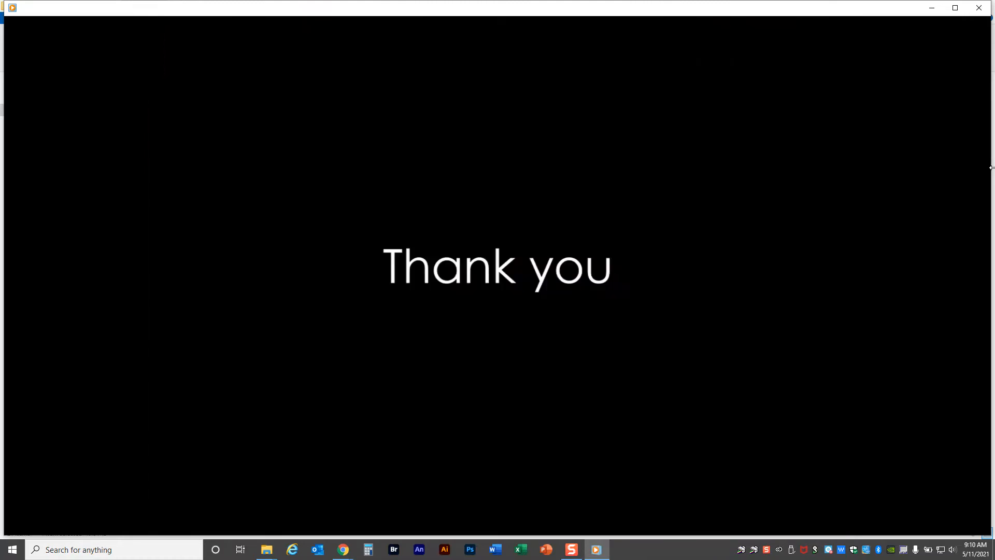
click(979, 8)
click(334, 406)
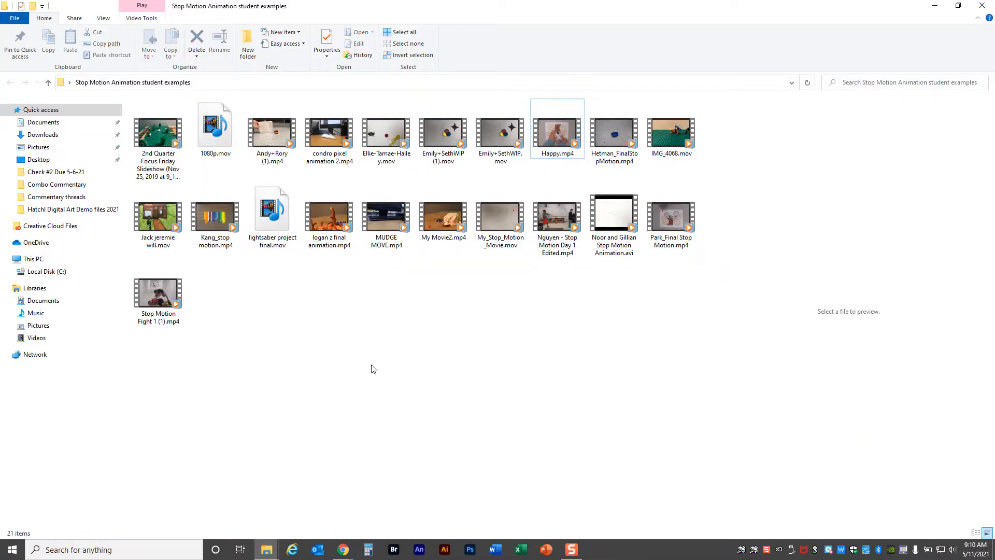
click(935, 5)
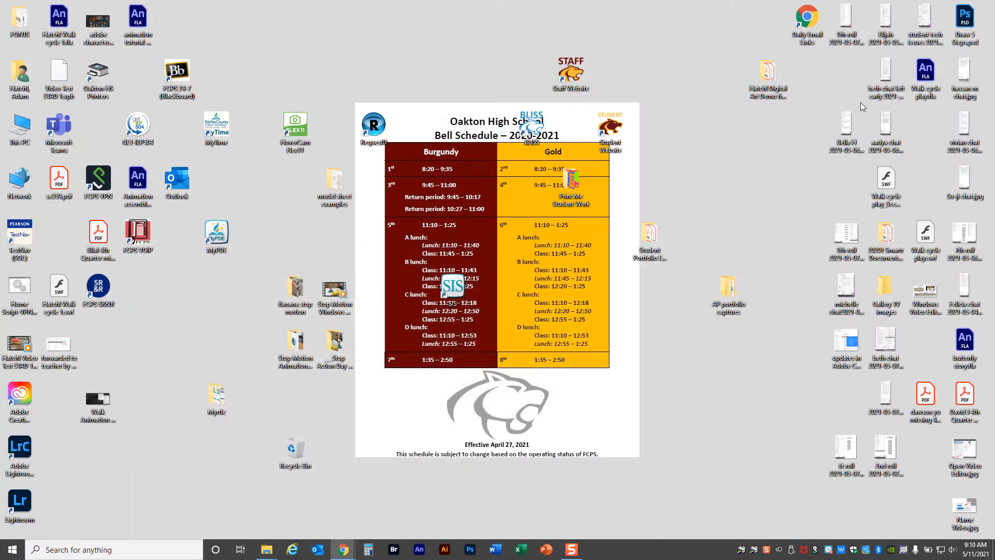